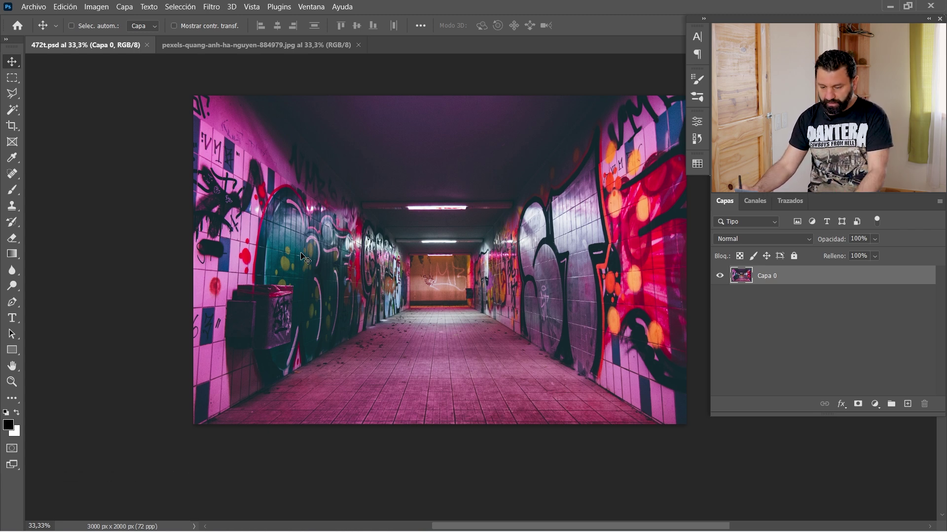
Step: Bring the photo of the woman in the yellow skirt to the front, with the Magic Wand active
{"action": "left_click", "coordinate": [252, 49]}
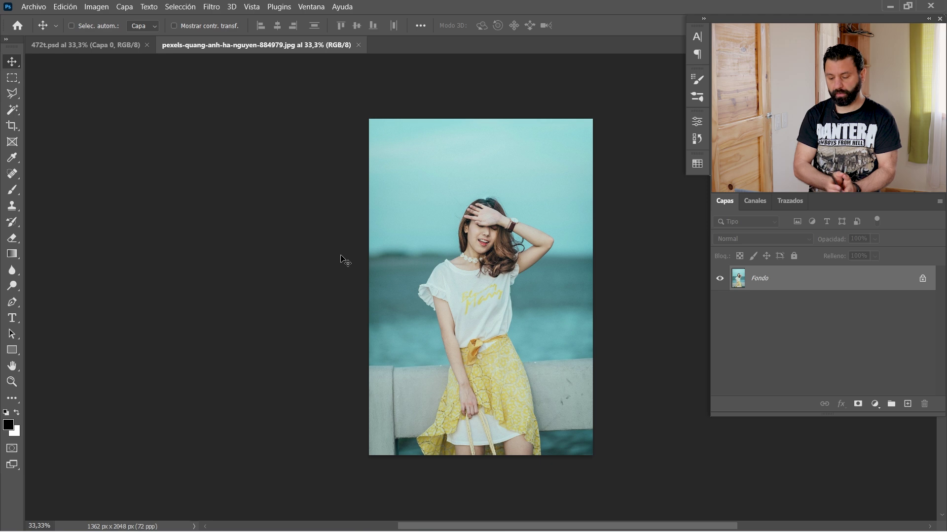
{"action": "key", "text": "w"}
{"action": "scroll", "coordinate": [428, 260], "scroll_direction": "up", "scroll_amount": 1}
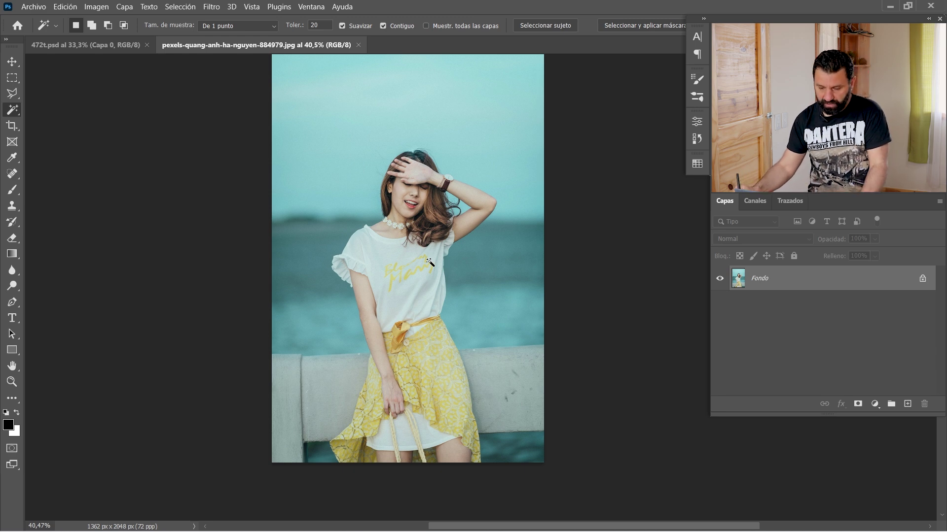
Step: Select the woman with Selección > Sujeto, separating her from the sea and wall
{"action": "left_click", "coordinate": [183, 10]}
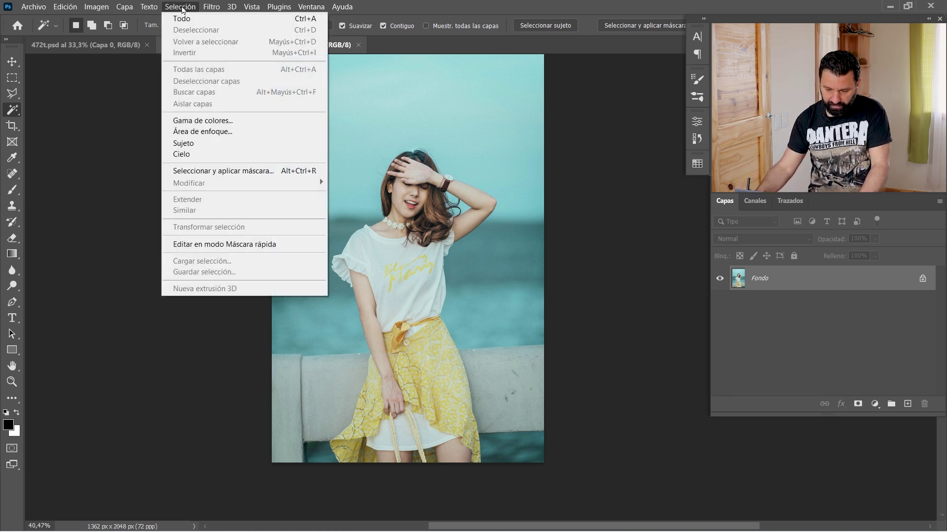
{"action": "left_click", "coordinate": [211, 146]}
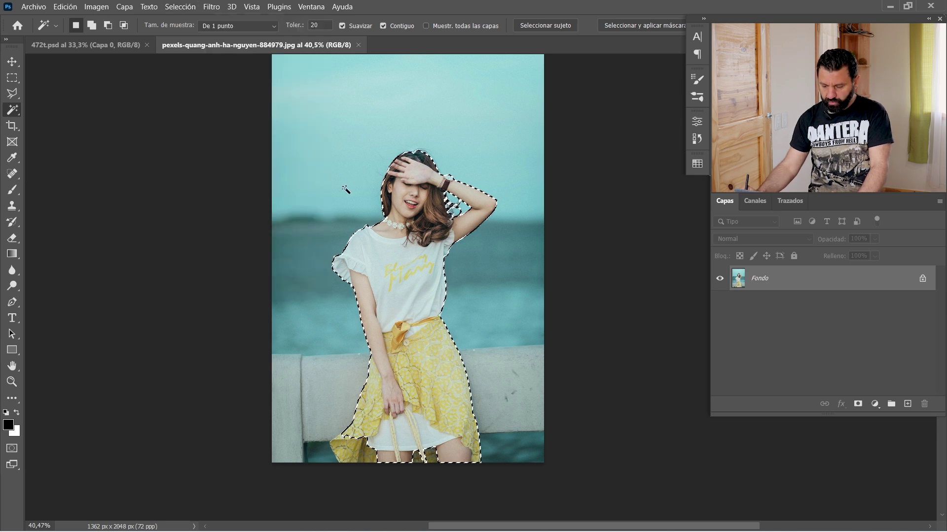
{"action": "left_click", "coordinate": [170, 7]}
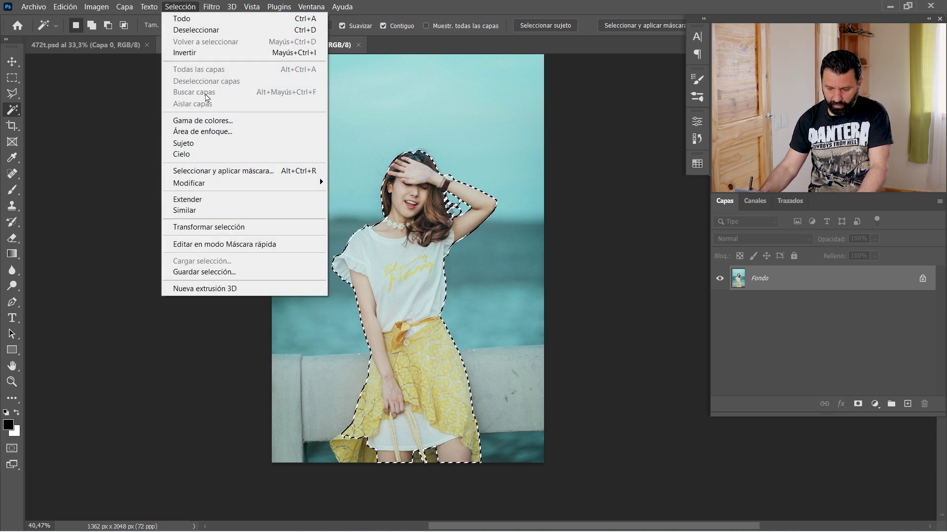
Step: In Select and Mask, brush the lower skirt edges back into the woman's selection
{"action": "left_click", "coordinate": [229, 172]}
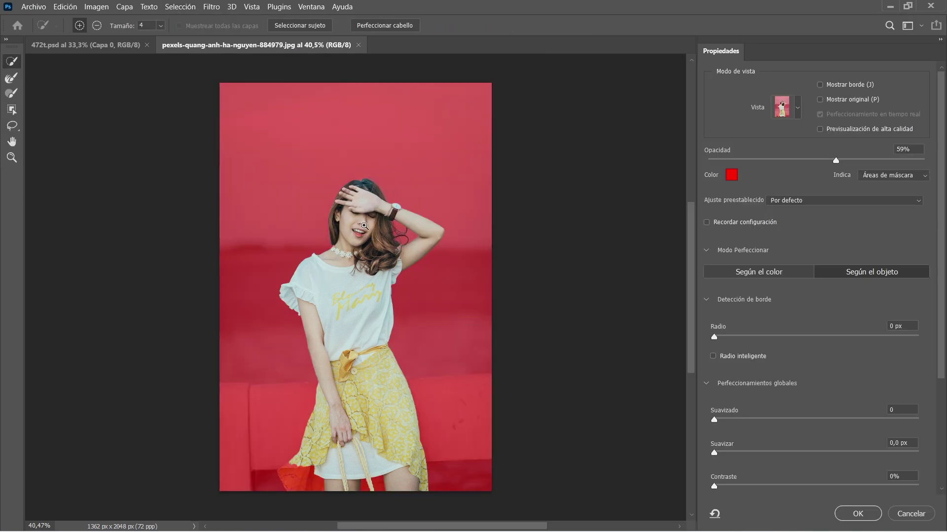
{"action": "left_click_drag", "start_coordinate": [348, 230], "coordinate": [399, 226]}
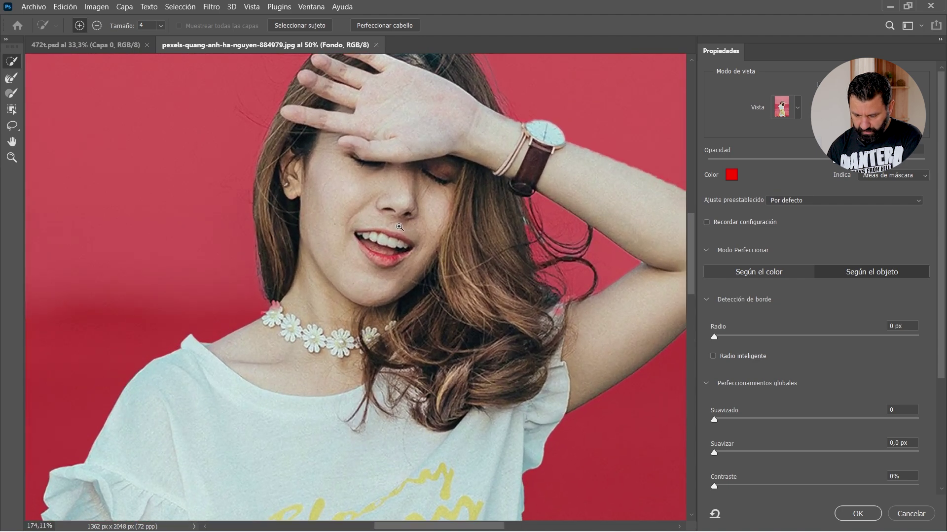
{"action": "left_click_drag", "start_coordinate": [399, 227], "coordinate": [409, 242]}
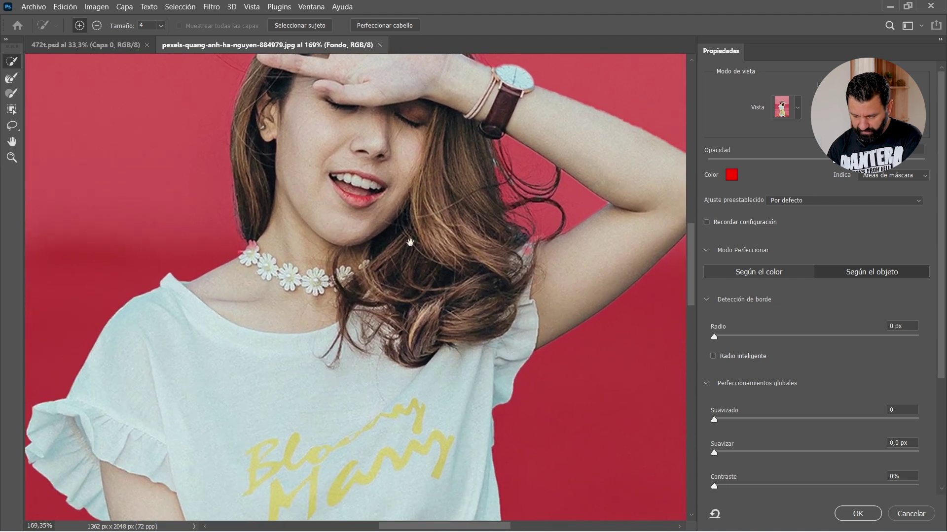
{"action": "left_click_drag", "start_coordinate": [493, 267], "coordinate": [513, 258]}
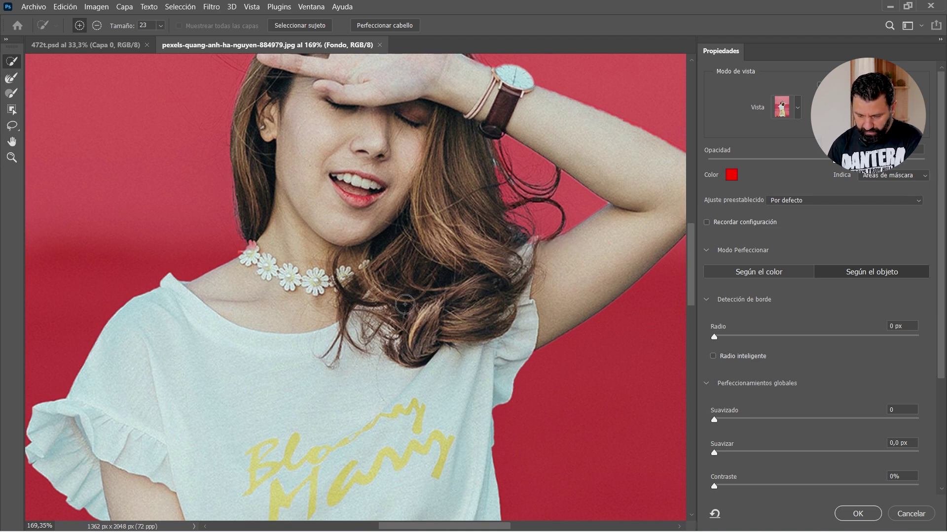
{"action": "scroll", "coordinate": [405, 304], "scroll_direction": "down", "scroll_amount": 15}
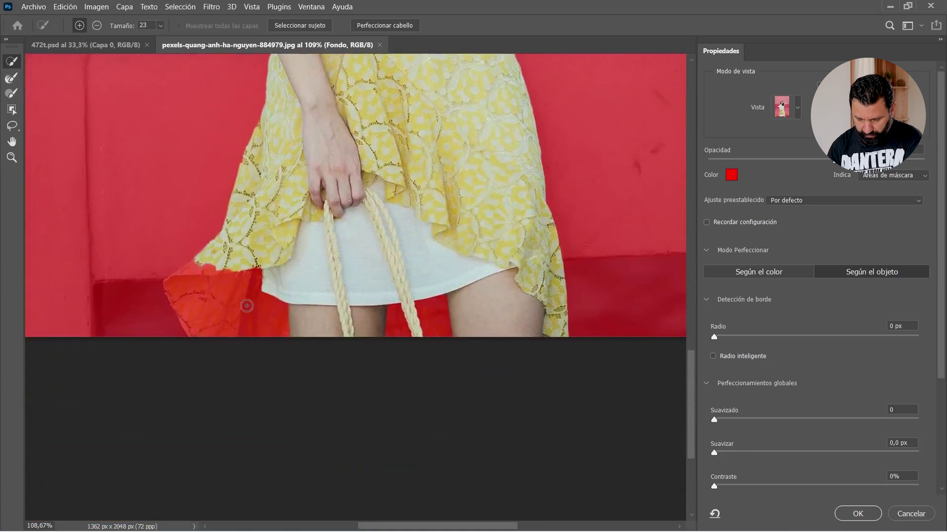
{"action": "mouse_move", "coordinate": [246, 306]}
{"action": "left_mouse_down"}
{"action": "mouse_move", "coordinate": [284, 303]}
{"action": "mouse_move", "coordinate": [214, 291]}
{"action": "left_mouse_up"}
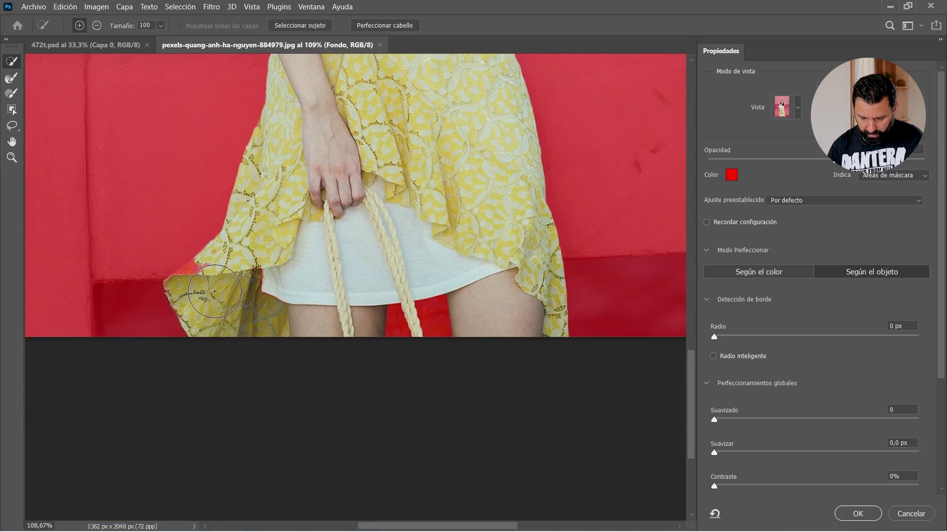
{"action": "left_click_drag", "start_coordinate": [429, 323], "coordinate": [412, 317]}
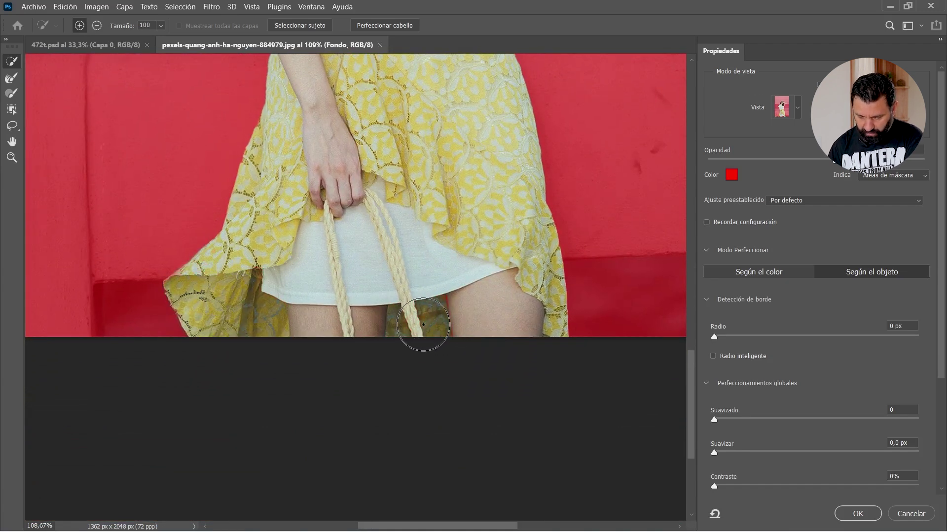
{"action": "scroll", "coordinate": [429, 276], "scroll_direction": "down", "scroll_amount": 5}
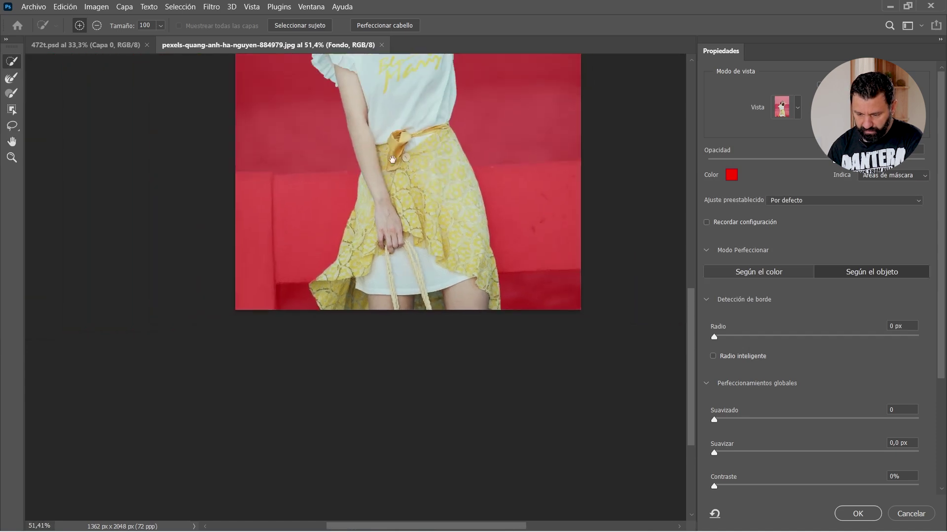
{"action": "left_click_drag", "start_coordinate": [391, 159], "coordinate": [389, 364]}
{"action": "scroll", "coordinate": [313, 246], "scroll_direction": "up", "scroll_amount": 5}
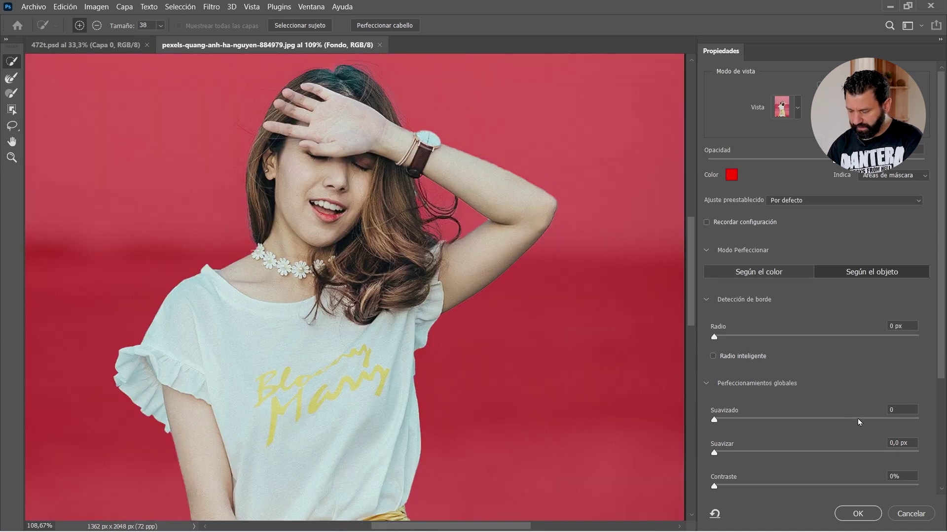
{"action": "left_click_drag", "start_coordinate": [942, 374], "coordinate": [940, 491]}
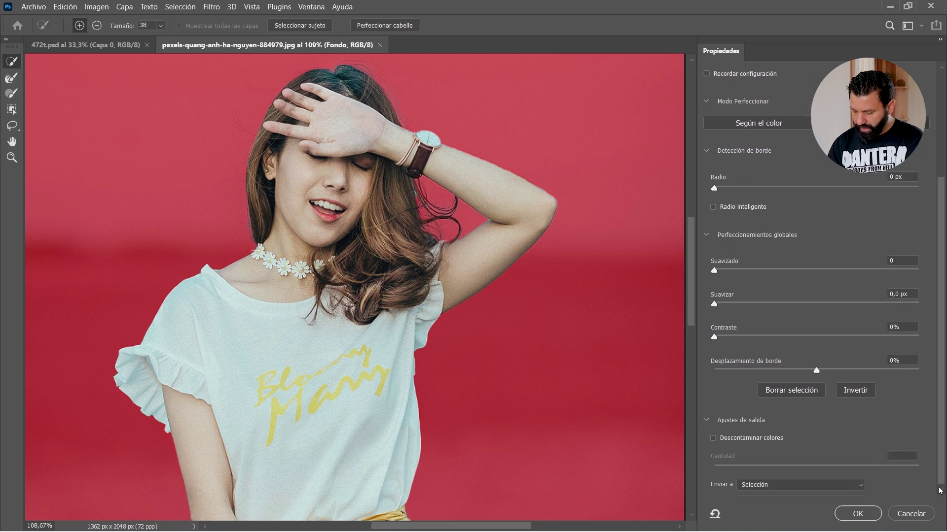
Step: Output the refined selection as Nueva capa con máscara de capa and apply it
{"action": "left_click", "coordinate": [816, 492]}
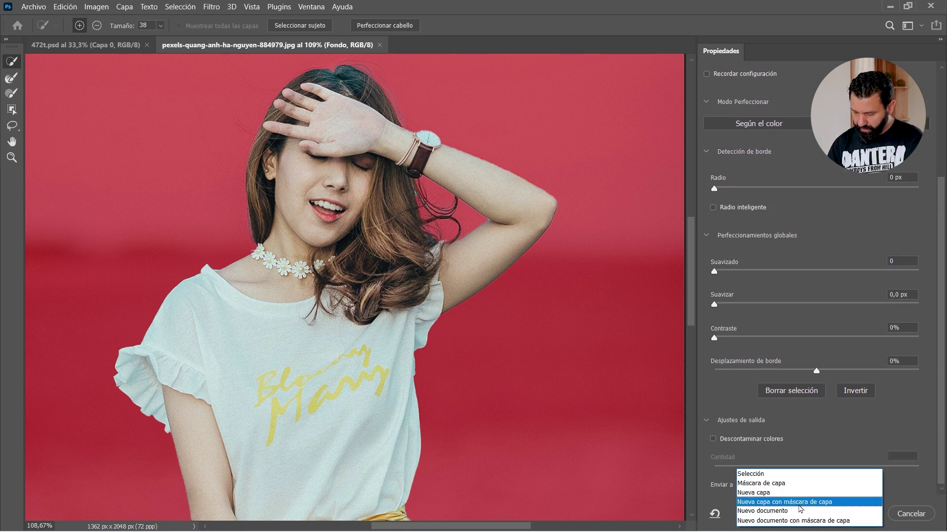
{"action": "left_click", "coordinate": [805, 502]}
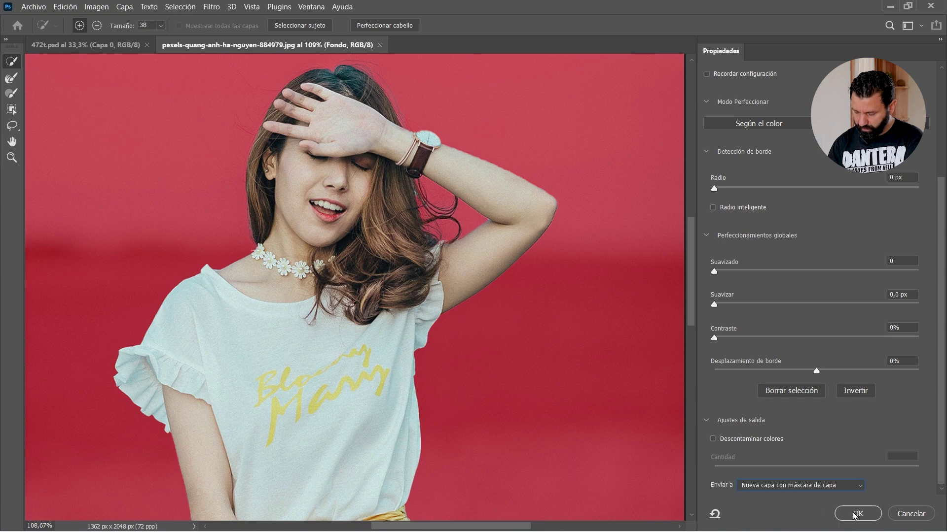
{"action": "left_click", "coordinate": [856, 514]}
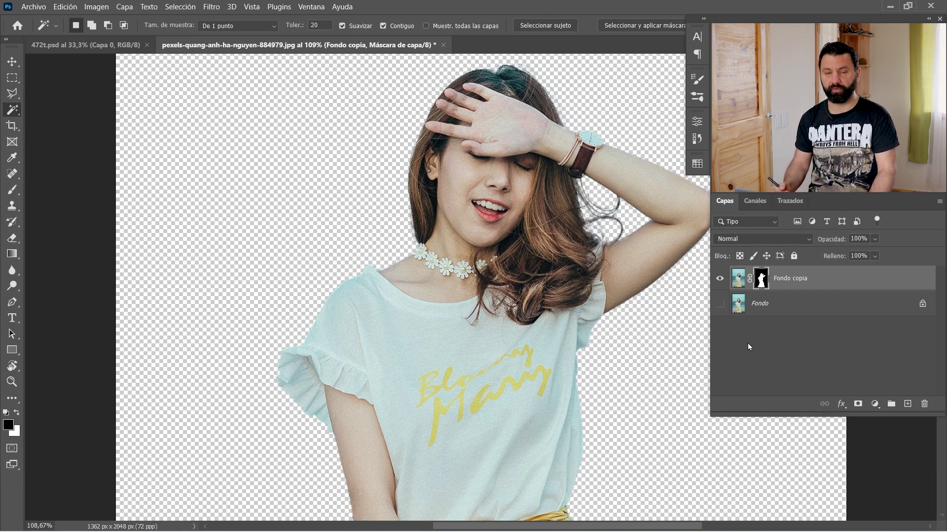
Step: Drag the masked woman layer with the Move tool onto the 472t.psd tunnel tab
{"action": "key", "text": "v"}
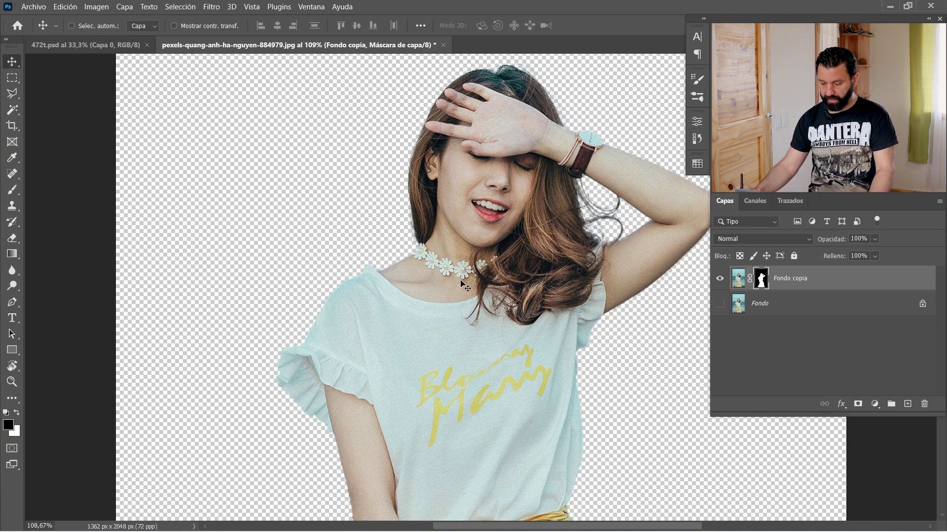
{"action": "left_click_drag", "start_coordinate": [468, 277], "coordinate": [133, 46]}
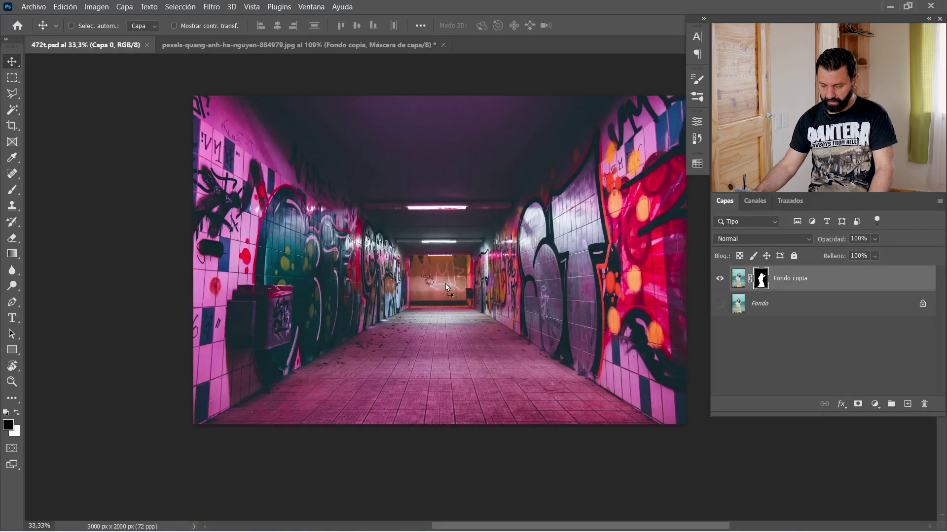
Step: Drop the woman into the tunnel, scale her to about 151% centred, and close her photo unsaved
{"action": "left_click_drag", "start_coordinate": [445, 283], "coordinate": [477, 291]}
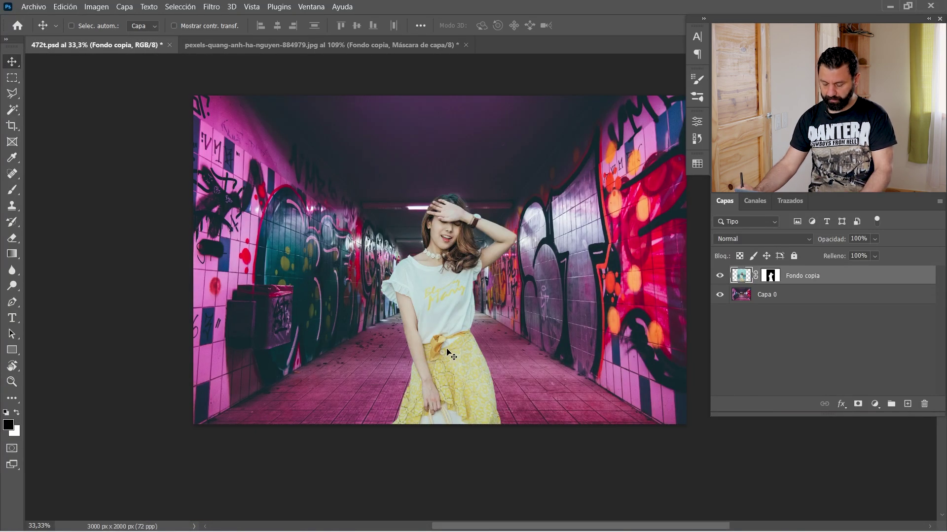
{"action": "key", "text": "ctrl"}
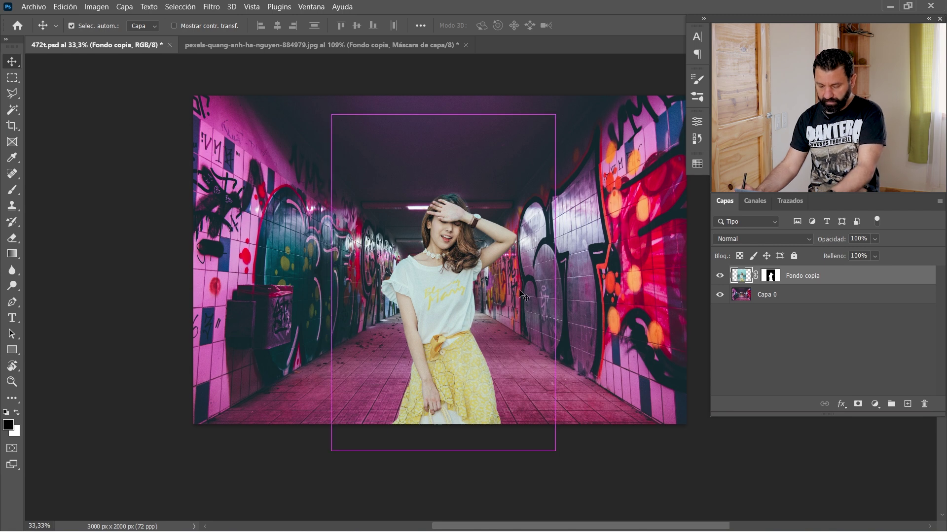
{"action": "key", "text": "ctrl+t"}
{"action": "left_click_drag", "start_coordinate": [556, 283], "coordinate": [612, 276]}
{"action": "mouse_move", "coordinate": [500, 317]}
{"action": "left_mouse_down"}
{"action": "mouse_move", "coordinate": [495, 295]}
{"action": "mouse_move", "coordinate": [491, 308]}
{"action": "left_mouse_up"}
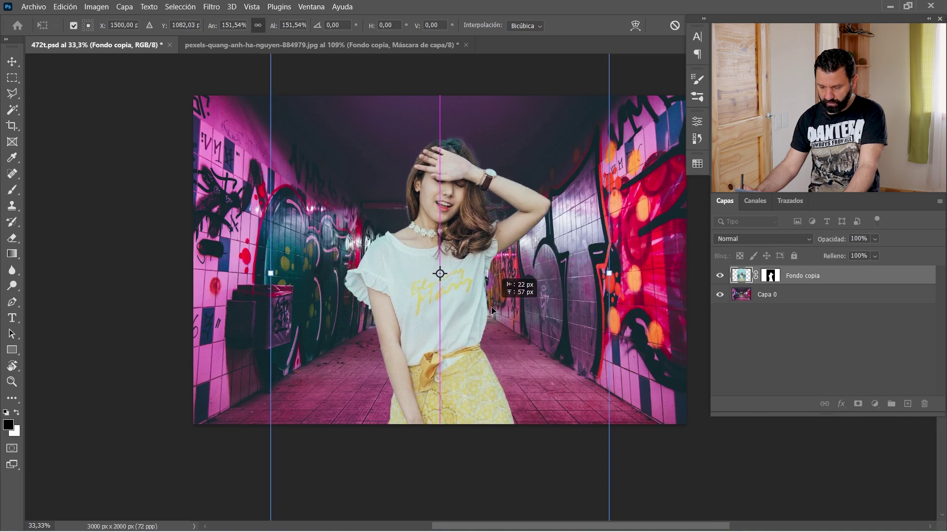
{"action": "left_click_drag", "start_coordinate": [491, 306], "coordinate": [491, 306]}
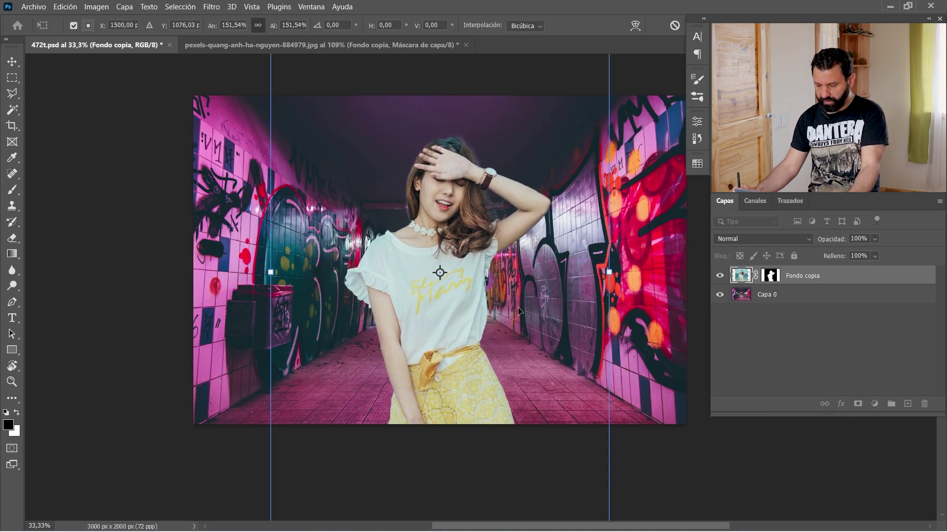
{"action": "key", "text": "Return"}
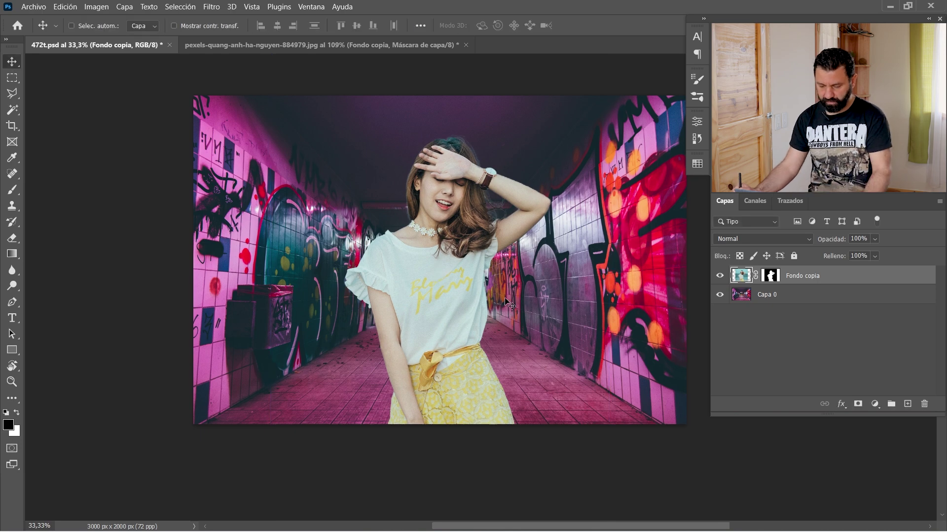
{"action": "left_click", "coordinate": [466, 45]}
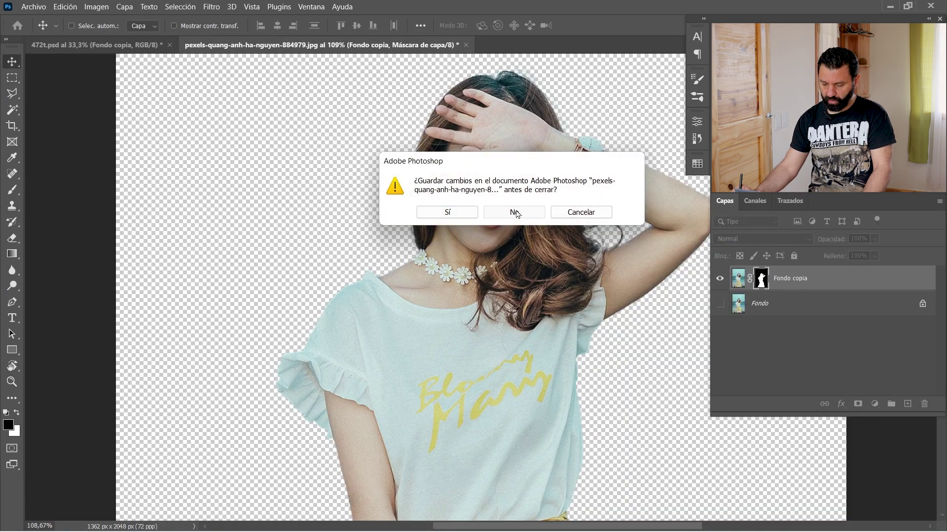
{"action": "left_click", "coordinate": [513, 214]}
Step: Zoom out and pan until the whole woman-in-tunnel composite fits the window
{"action": "scroll", "coordinate": [554, 368], "scroll_direction": "up", "scroll_amount": 4}
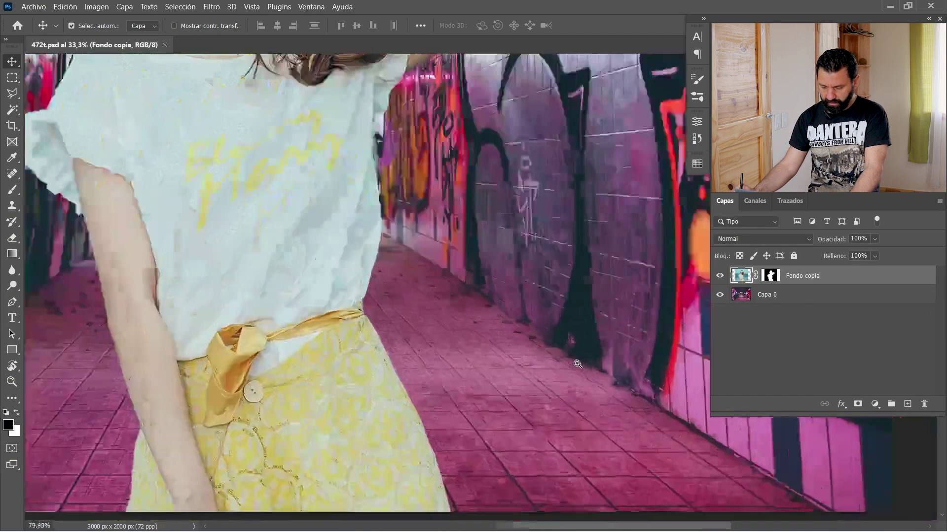
{"action": "scroll", "coordinate": [296, 241], "scroll_direction": "down", "scroll_amount": 2}
{"action": "scroll", "coordinate": [365, 344], "scroll_direction": "down", "scroll_amount": 2}
{"action": "scroll", "coordinate": [365, 345], "scroll_direction": "down", "scroll_amount": 2}
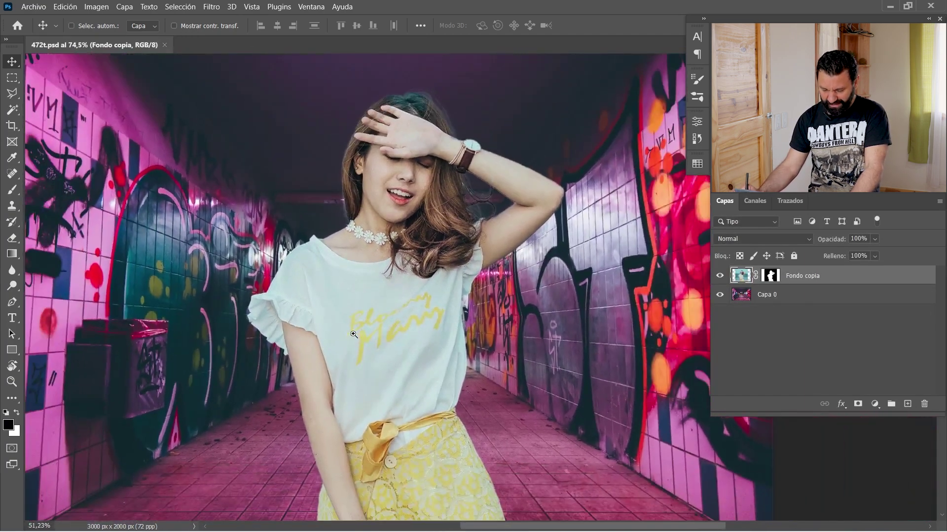
{"action": "scroll", "coordinate": [357, 290], "scroll_direction": "down", "scroll_amount": 1}
{"action": "scroll", "coordinate": [385, 296], "scroll_direction": "right", "scroll_amount": 3}
{"action": "scroll", "coordinate": [414, 305], "scroll_direction": "up", "scroll_amount": 3}
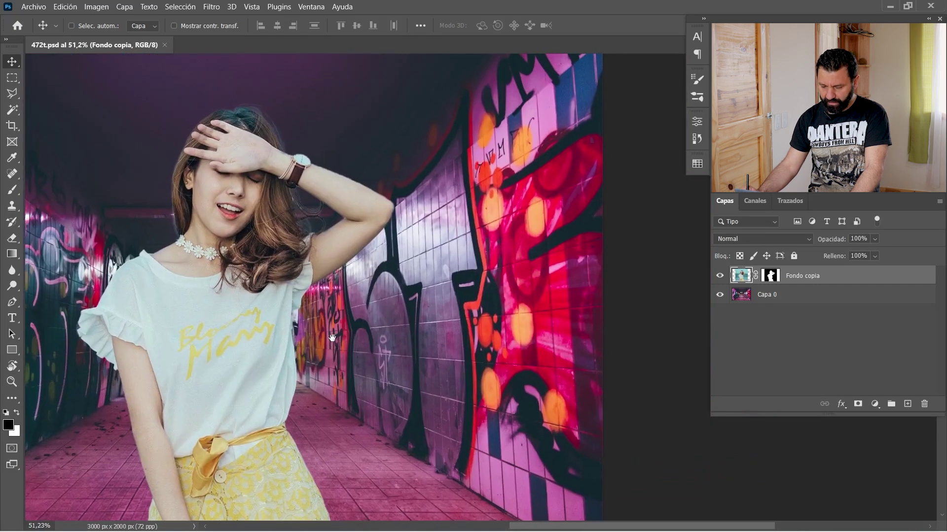
{"action": "left_click_drag", "start_coordinate": [280, 328], "coordinate": [358, 313]}
{"action": "scroll", "coordinate": [358, 314], "scroll_direction": "down", "scroll_amount": 2}
{"action": "scroll", "coordinate": [357, 340], "scroll_direction": "down", "scroll_amount": 1}
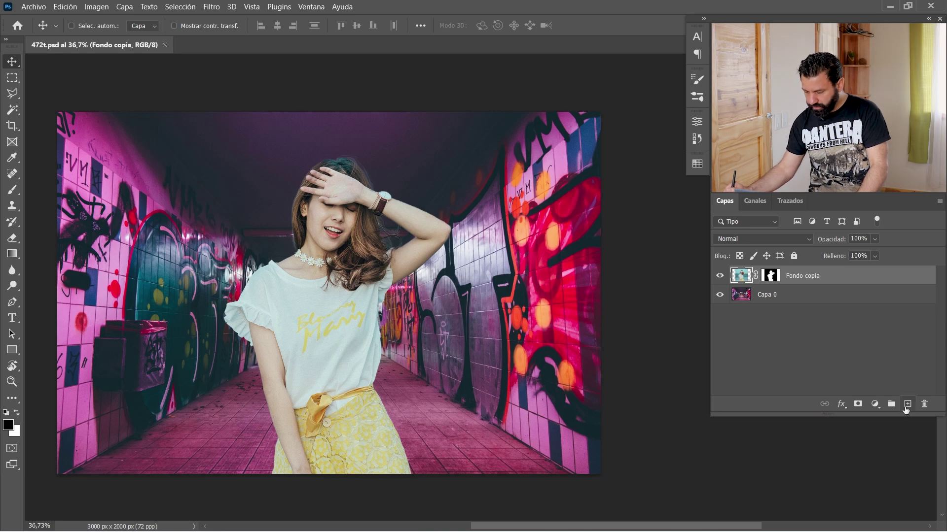
Step: Add a Levels adjustment, Niveles 1, clipped to the woman's Fondo copia layer
{"action": "left_click", "coordinate": [873, 404]}
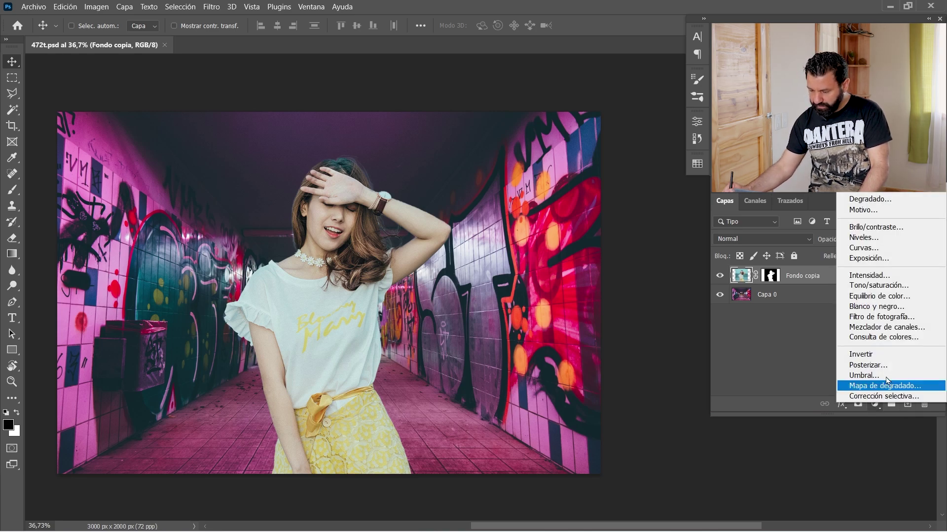
{"action": "left_click", "coordinate": [871, 238]}
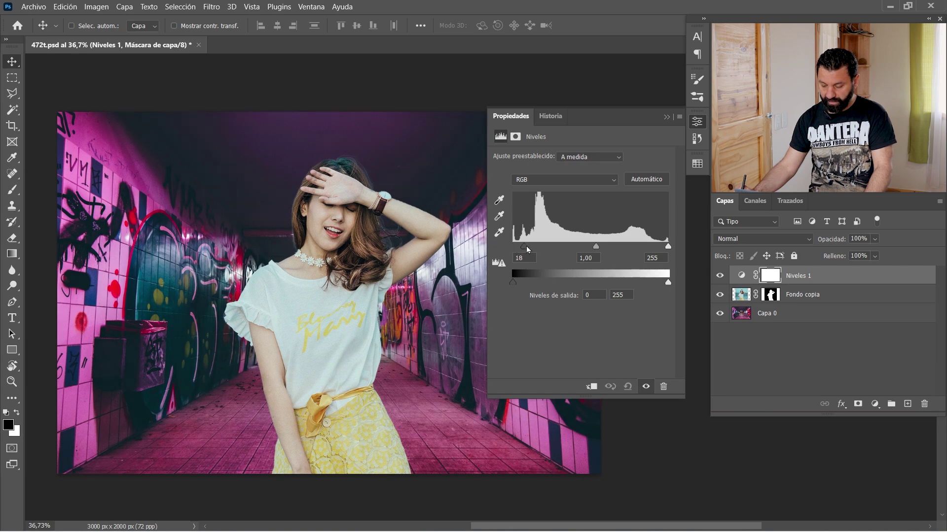
{"action": "mouse_move", "coordinate": [527, 249]}
{"action": "left_mouse_down"}
{"action": "mouse_move", "coordinate": [543, 248]}
{"action": "mouse_move", "coordinate": [515, 242]}
{"action": "left_mouse_up"}
{"action": "mouse_move", "coordinate": [667, 247]}
{"action": "left_mouse_down"}
{"action": "mouse_move", "coordinate": [634, 246]}
{"action": "mouse_move", "coordinate": [667, 246]}
{"action": "left_mouse_up"}
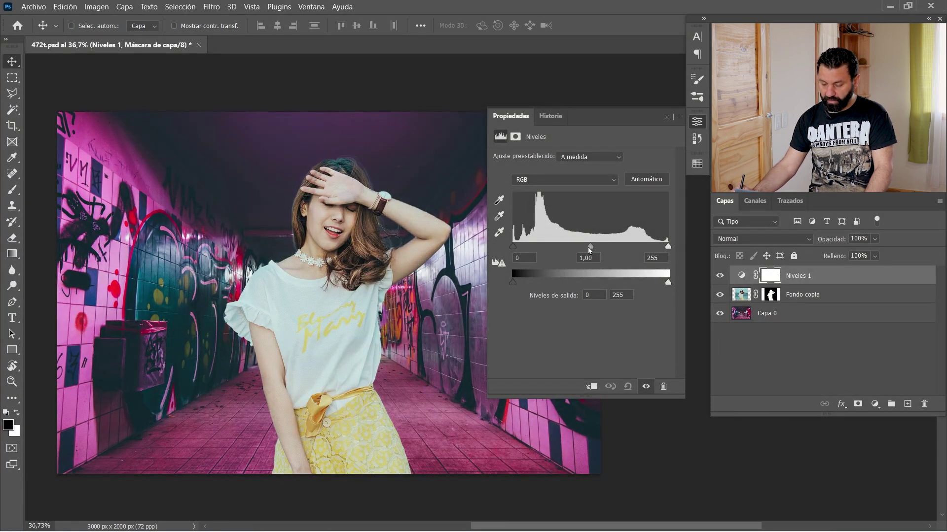
{"action": "mouse_move", "coordinate": [590, 250]}
{"action": "left_mouse_down"}
{"action": "mouse_move", "coordinate": [611, 246]}
{"action": "mouse_move", "coordinate": [550, 247]}
{"action": "mouse_move", "coordinate": [607, 247]}
{"action": "mouse_move", "coordinate": [555, 246]}
{"action": "mouse_move", "coordinate": [590, 247]}
{"action": "mouse_move", "coordinate": [575, 247]}
{"action": "left_mouse_up"}
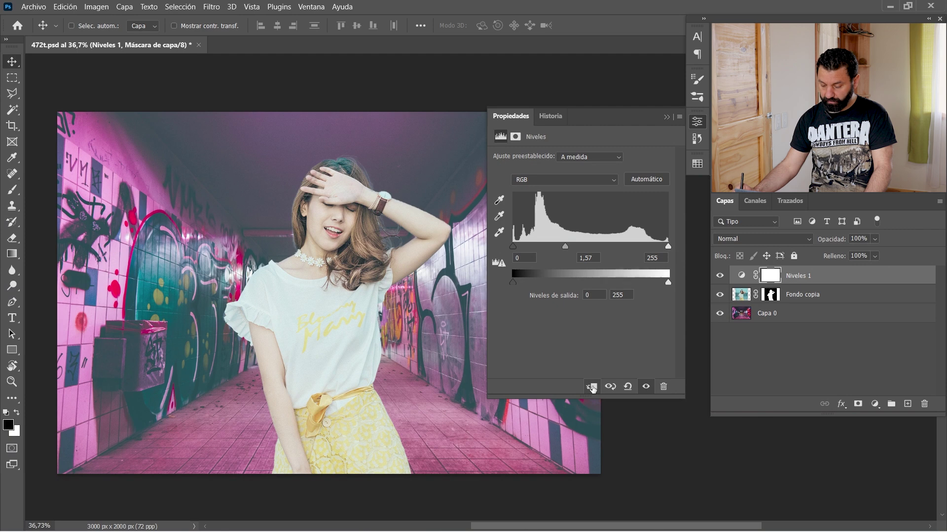
{"action": "left_click", "coordinate": [591, 387]}
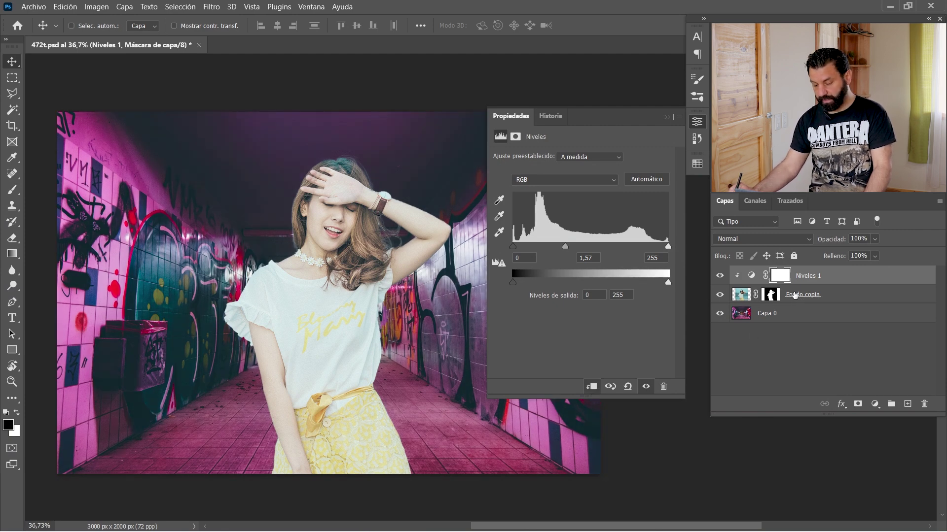
{"action": "mouse_move", "coordinate": [565, 246]}
{"action": "left_mouse_down"}
{"action": "mouse_move", "coordinate": [547, 247]}
{"action": "mouse_move", "coordinate": [605, 249]}
{"action": "mouse_move", "coordinate": [588, 247]}
{"action": "left_mouse_up"}
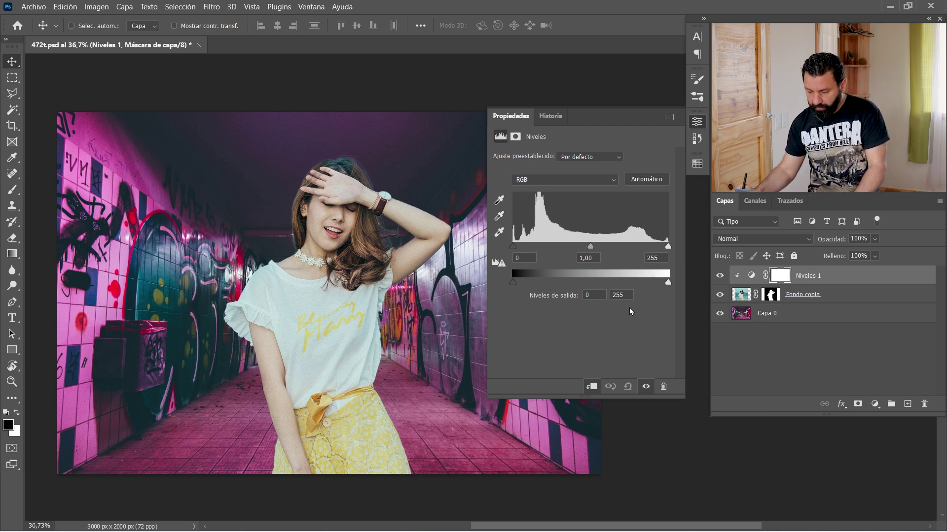
Step: Set the Niveles 1 Rojo channel midtone to 1,35 to warm the woman's skin and hair
{"action": "left_click", "coordinate": [551, 183]}
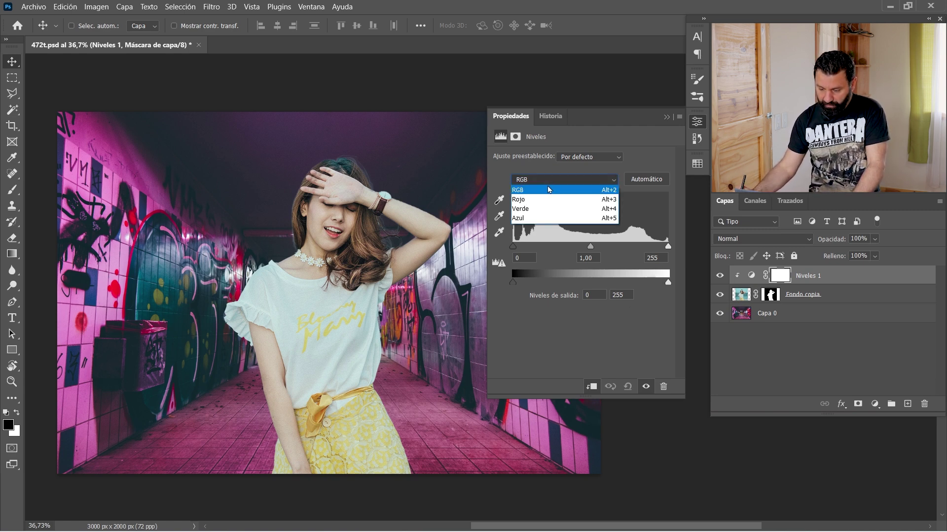
{"action": "left_click", "coordinate": [532, 202]}
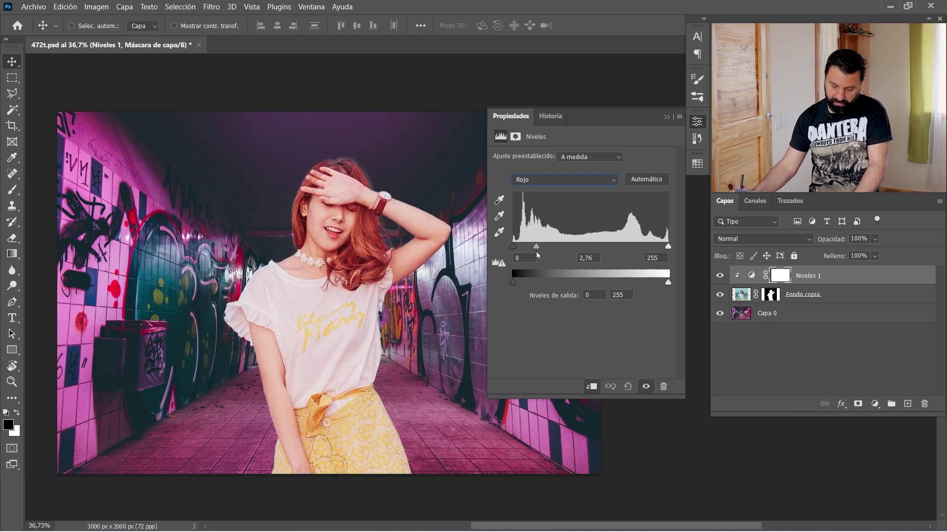
{"action": "left_click_drag", "start_coordinate": [536, 251], "coordinate": [607, 250]}
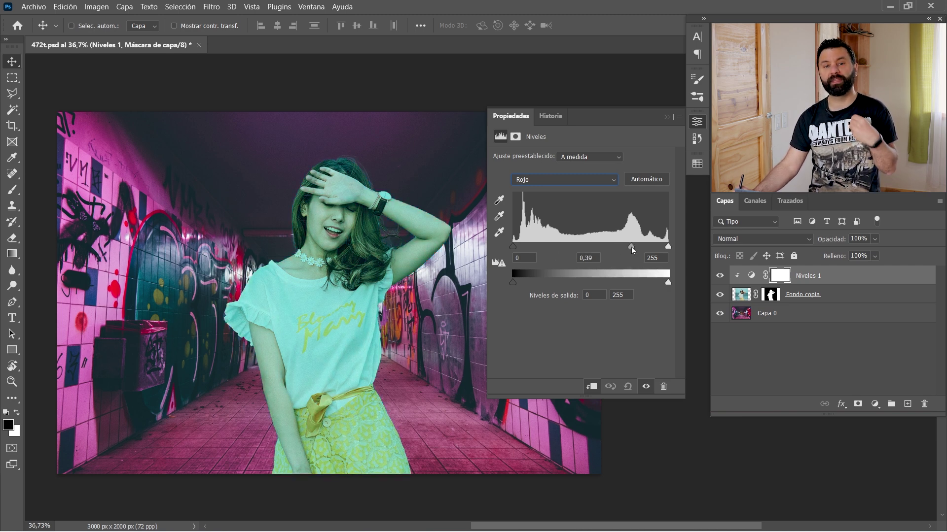
{"action": "left_click_drag", "start_coordinate": [633, 250], "coordinate": [650, 250]}
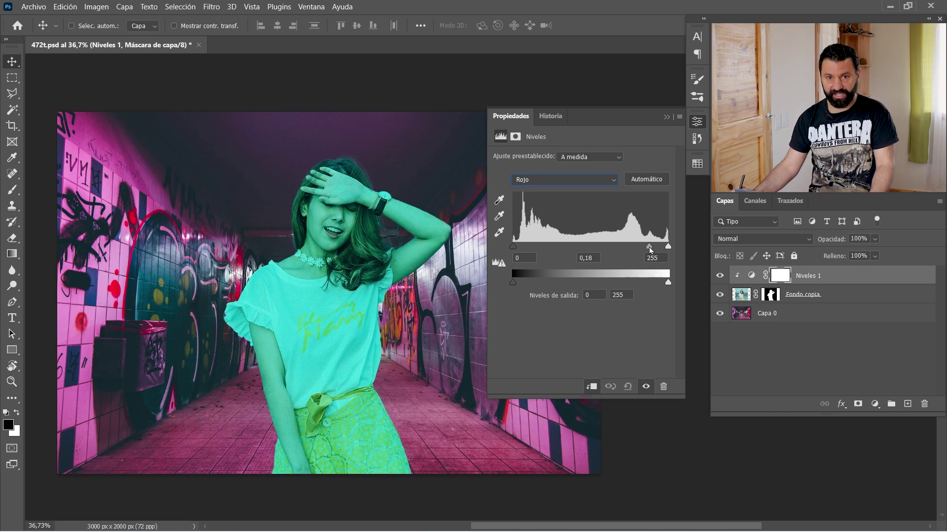
{"action": "left_click_drag", "start_coordinate": [651, 251], "coordinate": [578, 248]}
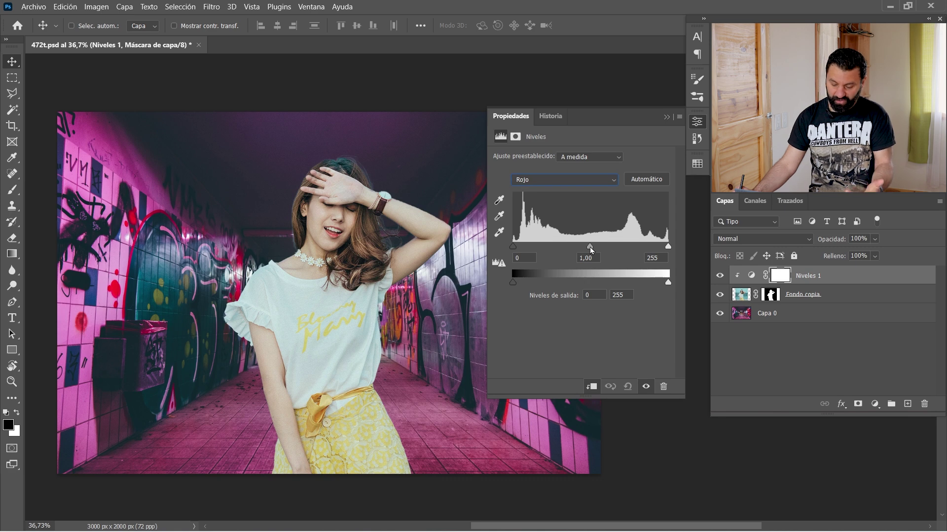
{"action": "left_click_drag", "start_coordinate": [589, 247], "coordinate": [619, 251]}
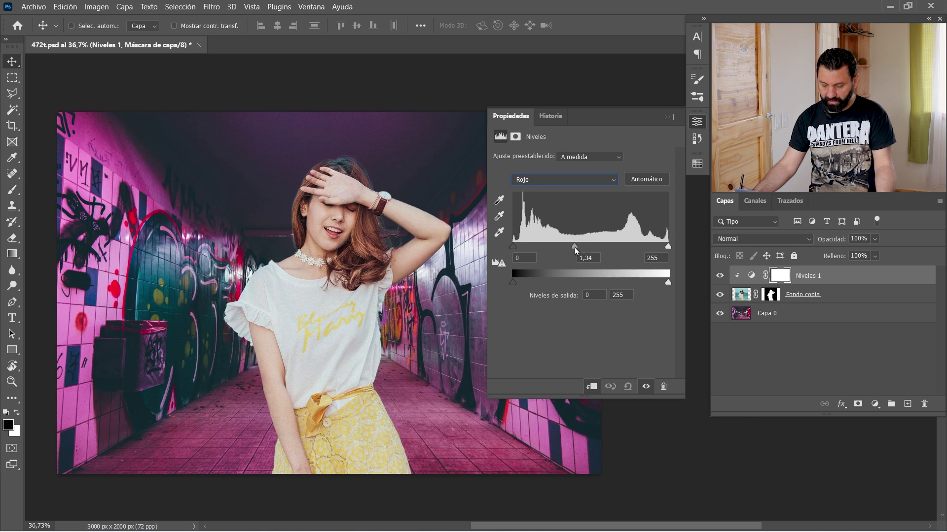
{"action": "left_click_drag", "start_coordinate": [575, 250], "coordinate": [578, 253]}
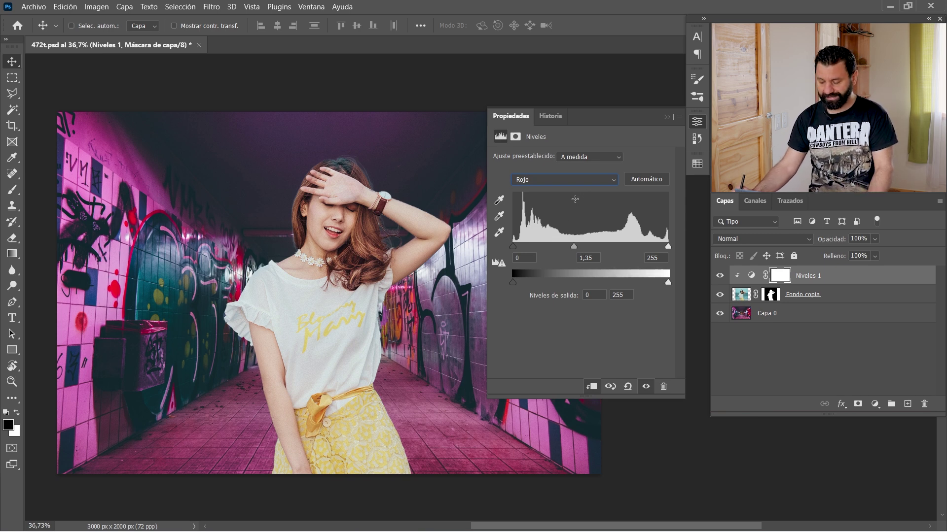
{"action": "left_click", "coordinate": [572, 180]}
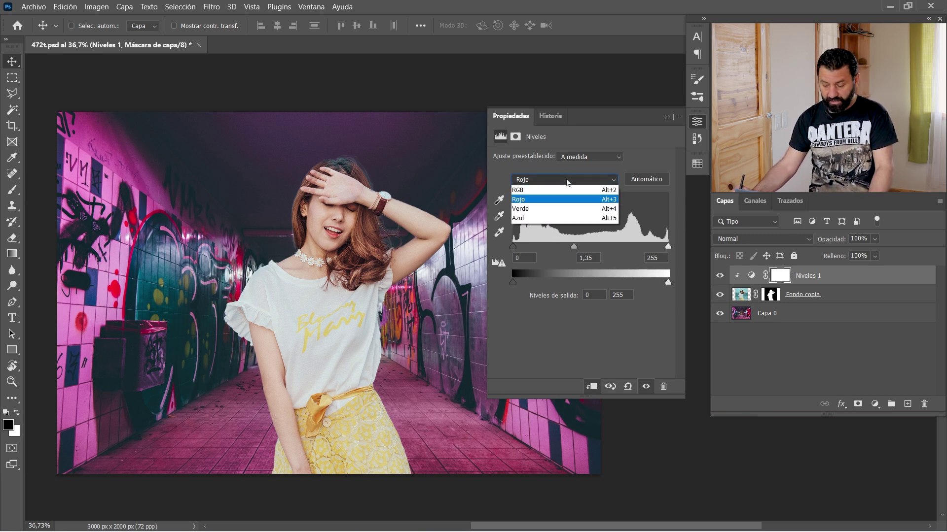
Step: Lower the Verde channel midtones, giving the woman a pinkish-magenta cast matching the tunnel
{"action": "left_click", "coordinate": [530, 209]}
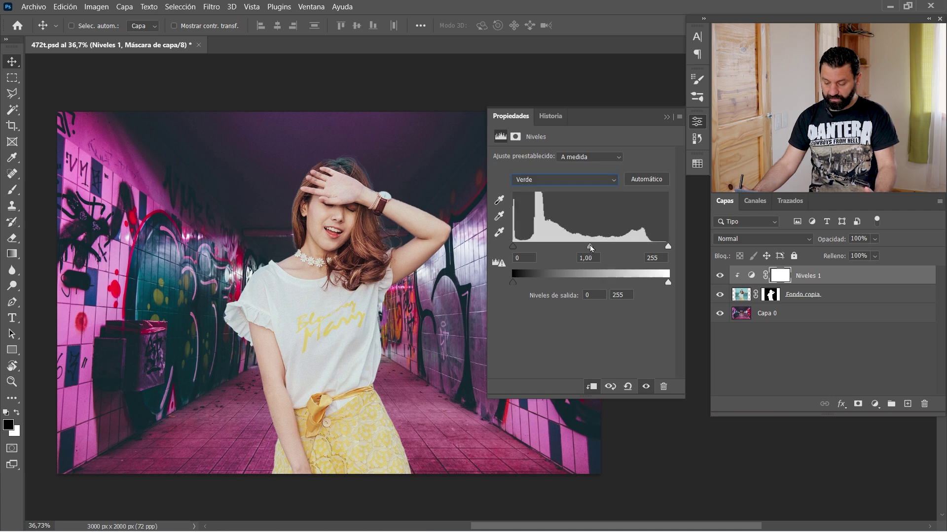
{"action": "left_click_drag", "start_coordinate": [591, 246], "coordinate": [563, 245]}
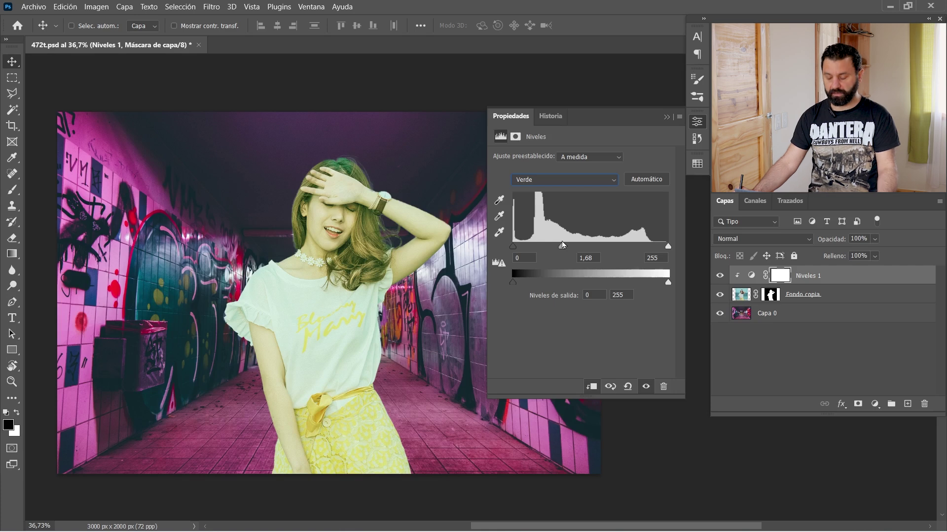
{"action": "left_click_drag", "start_coordinate": [563, 245], "coordinate": [632, 248]}
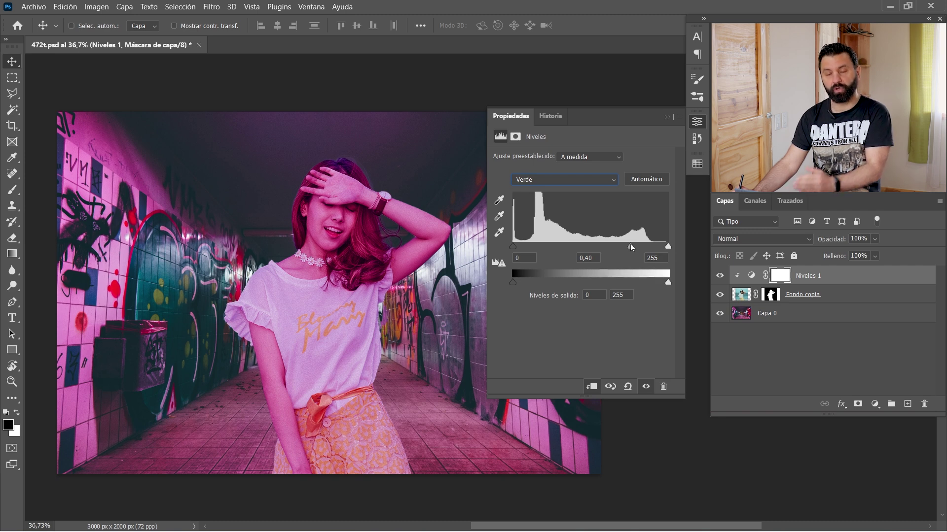
{"action": "left_click_drag", "start_coordinate": [631, 246], "coordinate": [610, 245]}
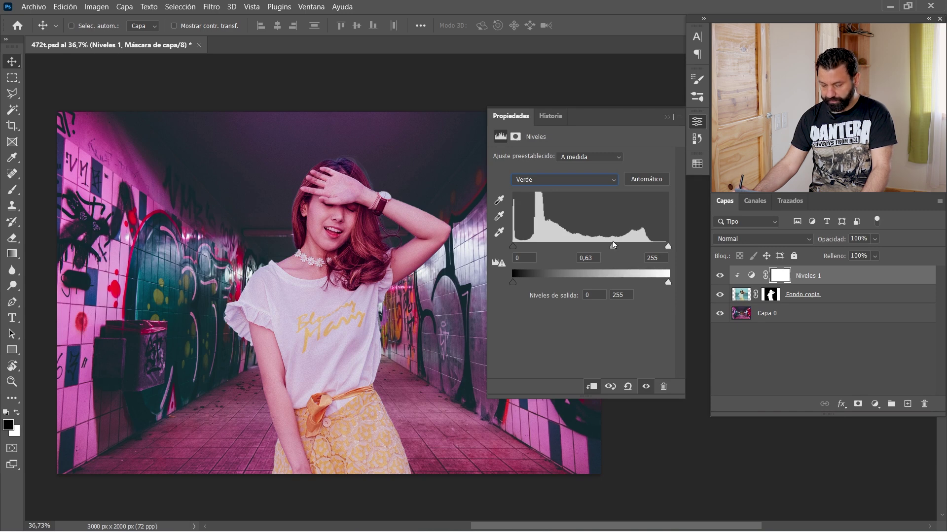
Step: Set the Azul channel midtone value to 1
{"action": "left_click", "coordinate": [561, 181]}
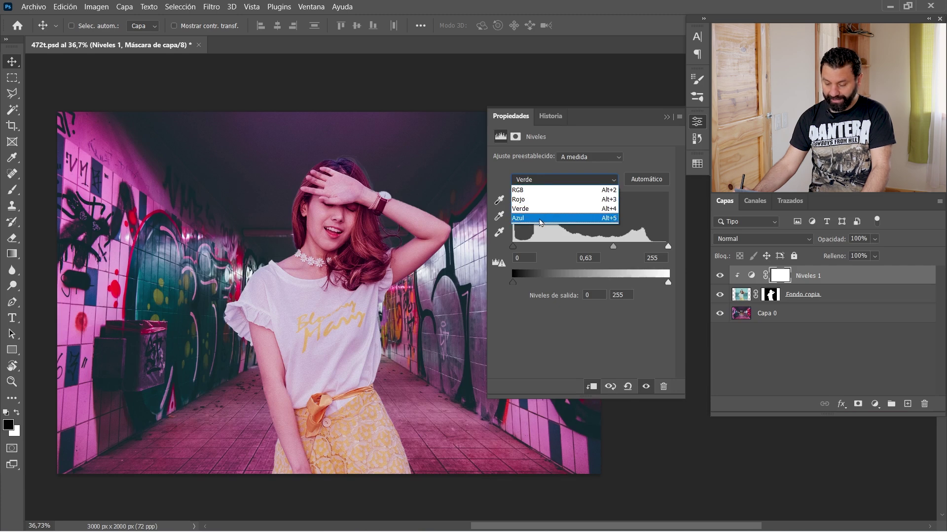
{"action": "left_click", "coordinate": [539, 218]}
{"action": "mouse_move", "coordinate": [590, 246]}
{"action": "left_mouse_down"}
{"action": "mouse_move", "coordinate": [554, 247]}
{"action": "mouse_move", "coordinate": [596, 248]}
{"action": "left_mouse_up"}
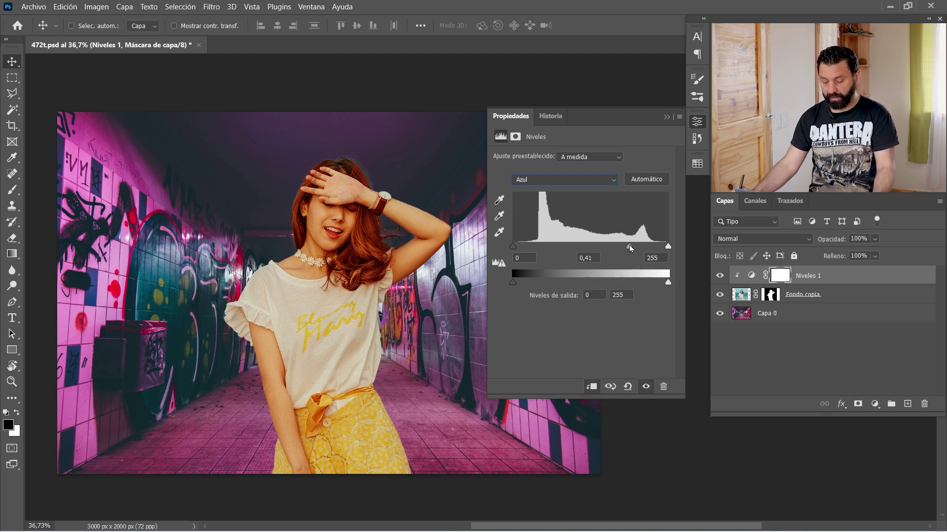
{"action": "left_click_drag", "start_coordinate": [630, 248], "coordinate": [604, 247]}
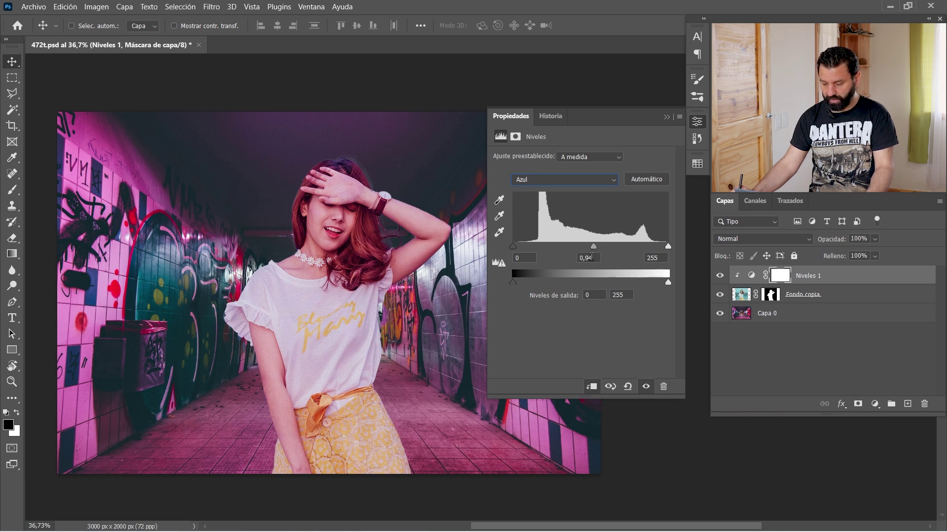
{"action": "left_click_drag", "start_coordinate": [586, 257], "coordinate": [571, 260]}
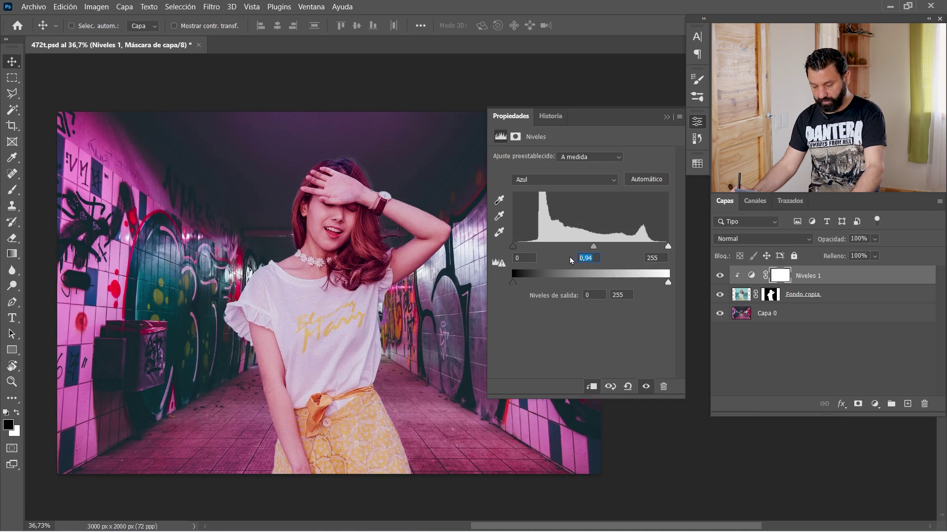
{"action": "type", "text": "1"}
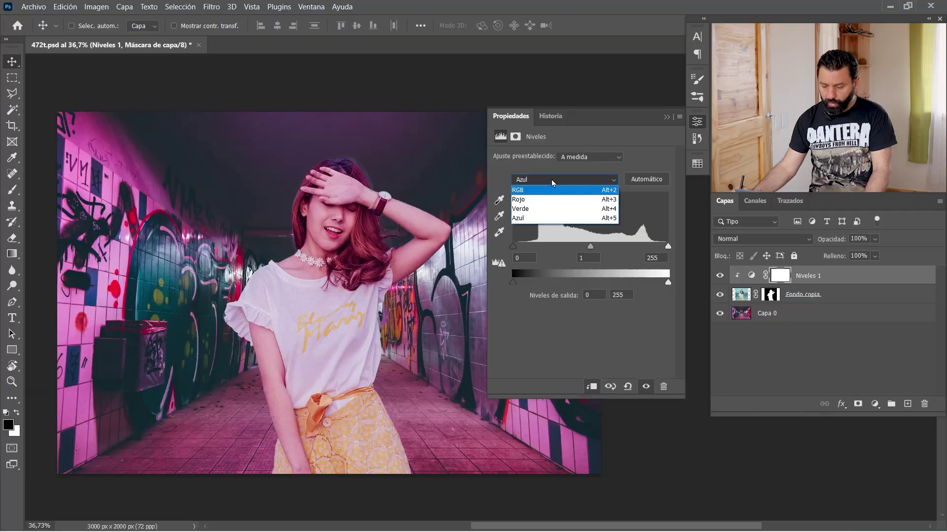
{"action": "left_click", "coordinate": [542, 216]}
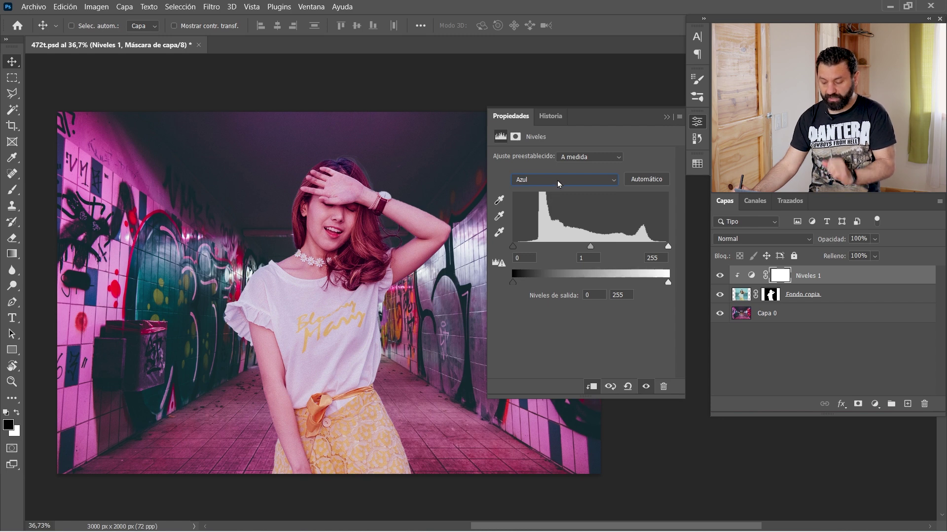
Step: Set the Niveles 1 RGB midtone to 0,88 and collapse the Properties panel
{"action": "left_click", "coordinate": [559, 184]}
{"action": "left_click", "coordinate": [542, 193]}
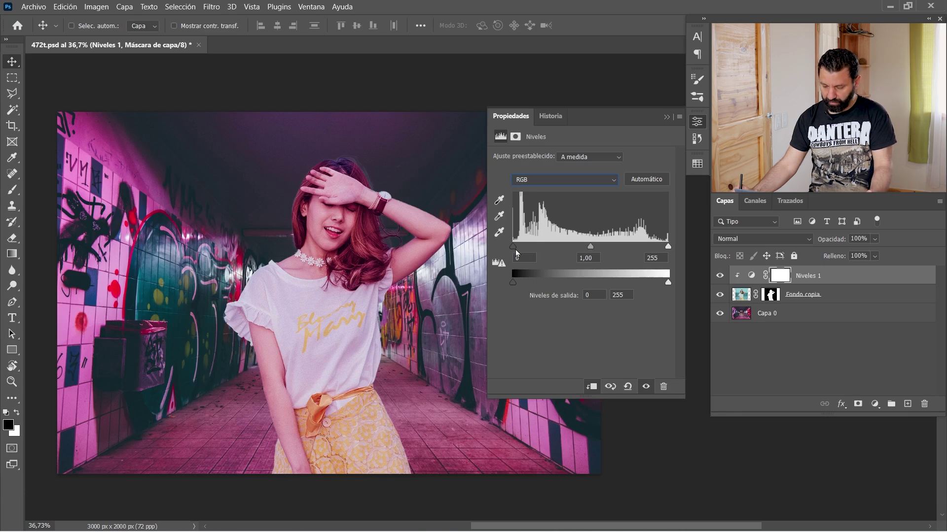
{"action": "left_click_drag", "start_coordinate": [590, 247], "coordinate": [583, 247]}
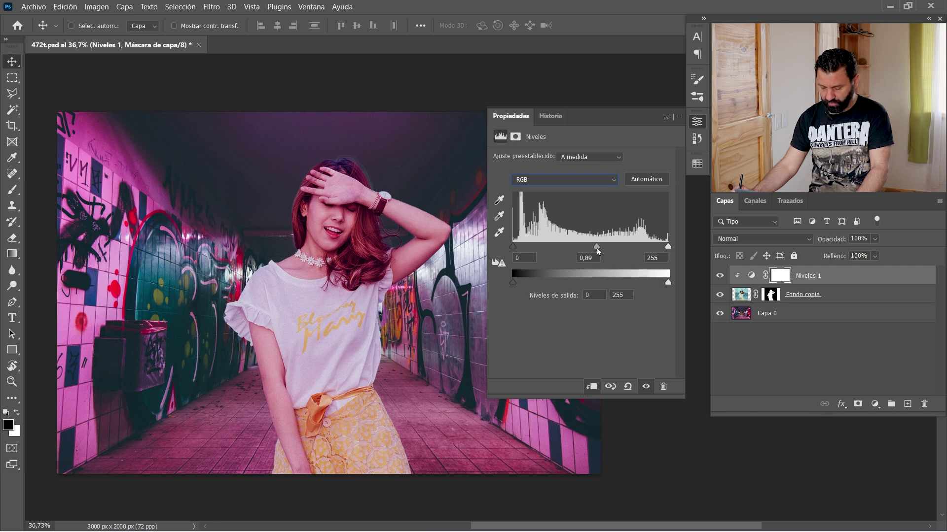
{"action": "left_click_drag", "start_coordinate": [597, 251], "coordinate": [597, 252]}
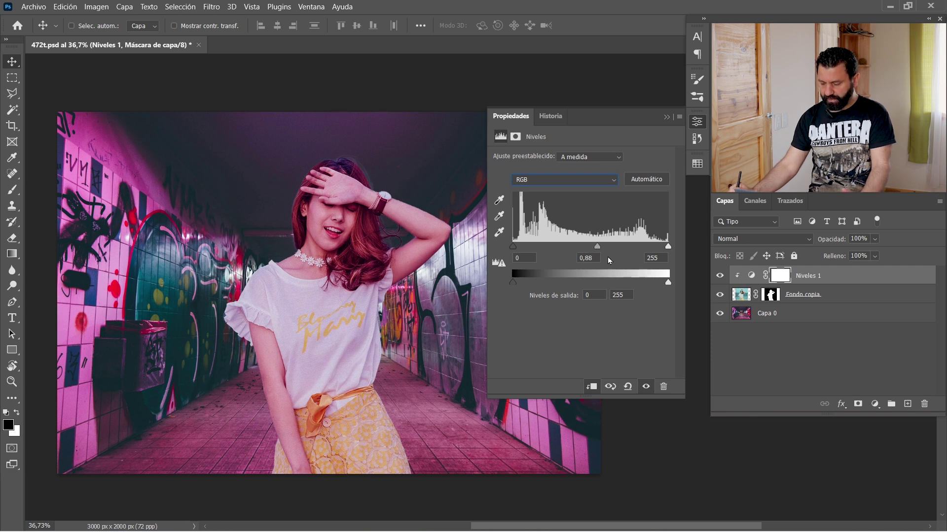
{"action": "left_click", "coordinate": [697, 124]}
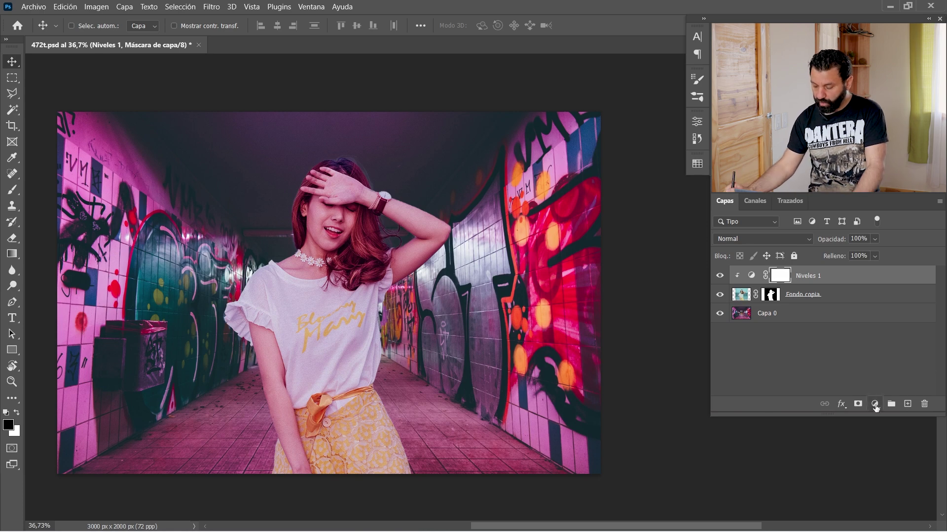
Step: Add Levels layer Niveles 2, clipped to the girl, with output whites lowered to 145
{"action": "left_click", "coordinate": [875, 405]}
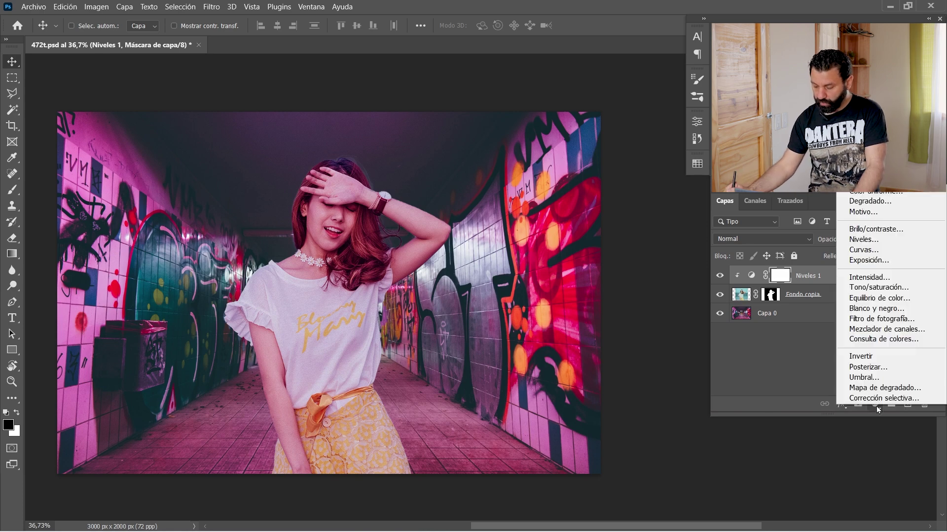
{"action": "left_click", "coordinate": [883, 241]}
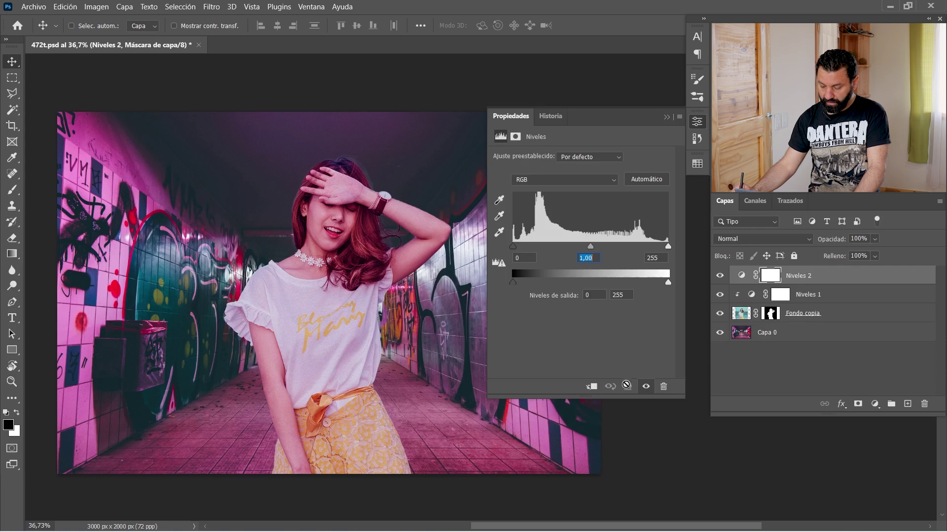
{"action": "left_click", "coordinate": [593, 389]}
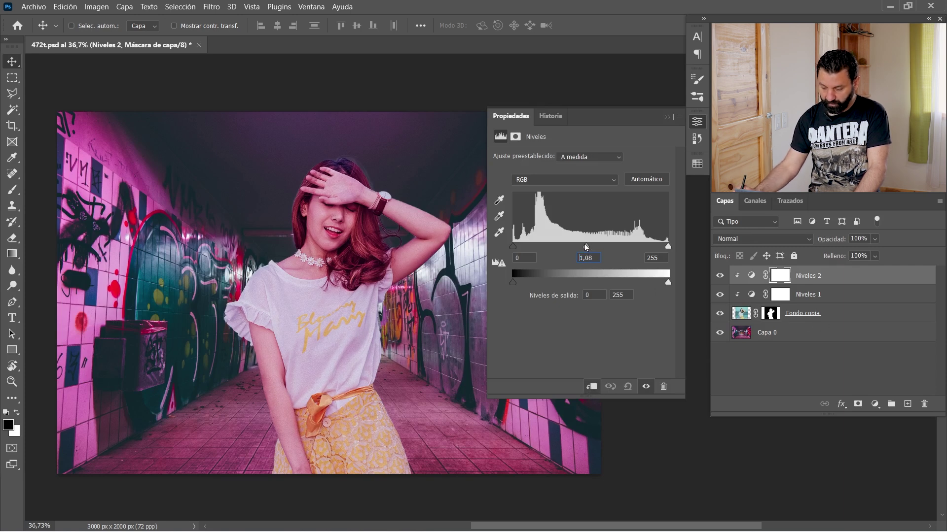
{"action": "mouse_move", "coordinate": [590, 246]}
{"action": "left_mouse_down"}
{"action": "mouse_move", "coordinate": [564, 245]}
{"action": "mouse_move", "coordinate": [590, 246]}
{"action": "left_mouse_up"}
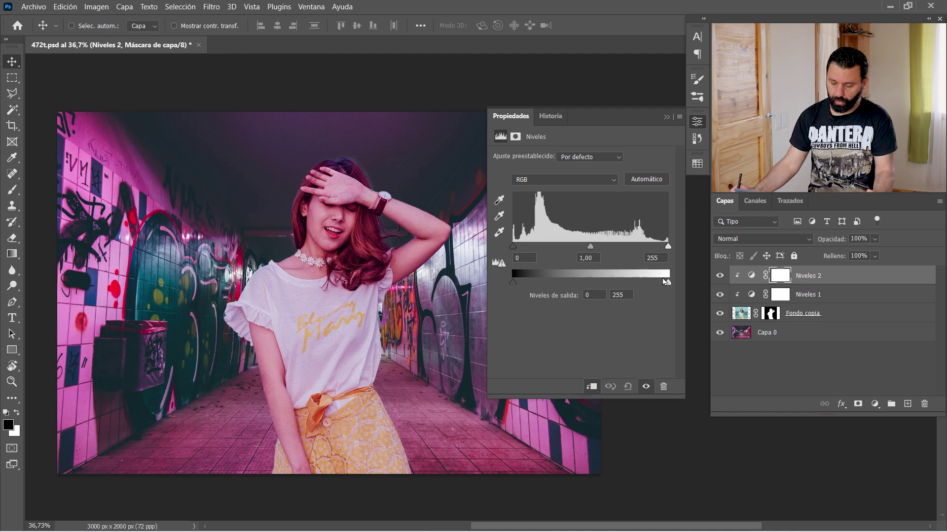
{"action": "left_click_drag", "start_coordinate": [668, 247], "coordinate": [661, 248]}
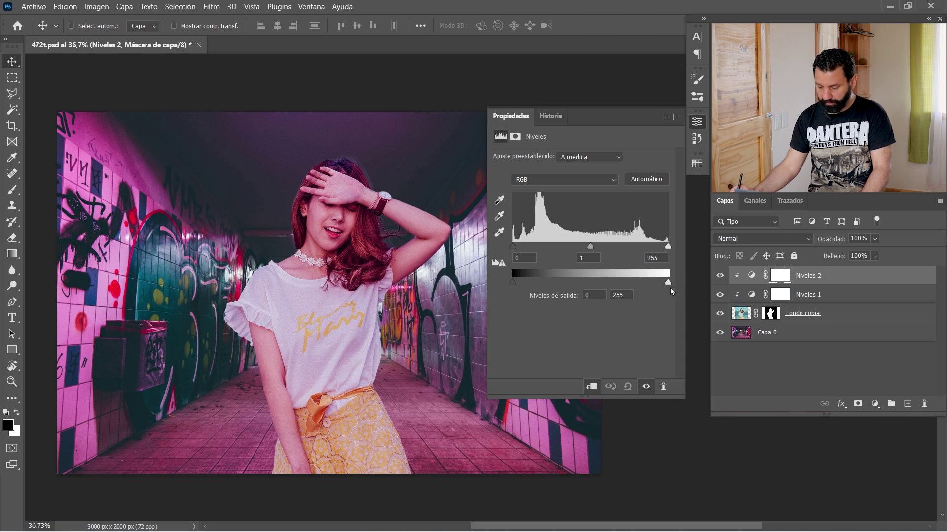
{"action": "left_click_drag", "start_coordinate": [667, 284], "coordinate": [630, 281]}
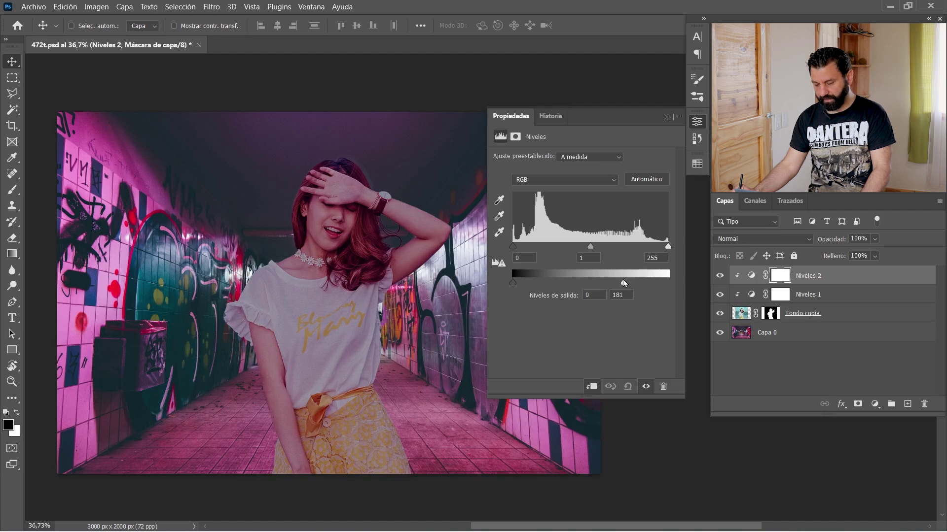
{"action": "left_click_drag", "start_coordinate": [615, 284], "coordinate": [605, 286]}
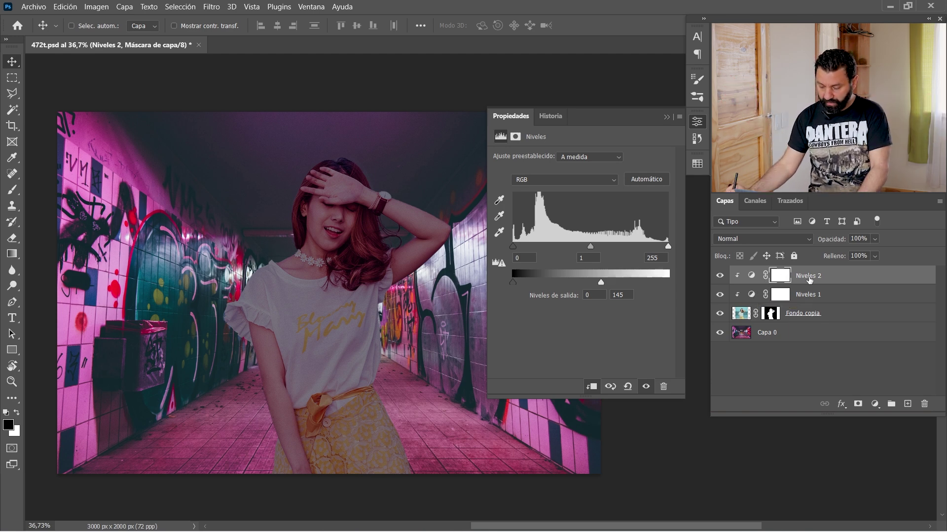
{"action": "left_click", "coordinate": [697, 122]}
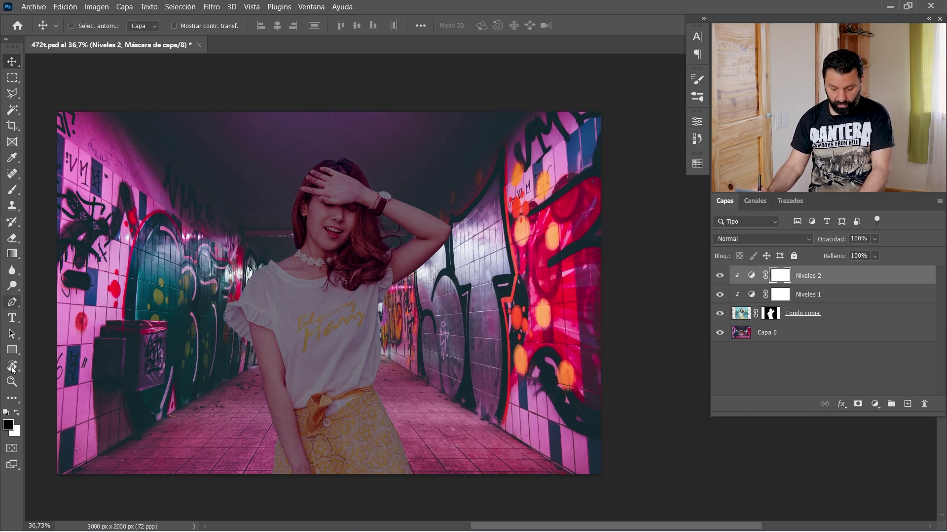
Step: Set up the regular Brush at 10% flow and enlarge it
{"action": "left_click", "coordinate": [12, 221]}
{"action": "left_click", "coordinate": [12, 190]}
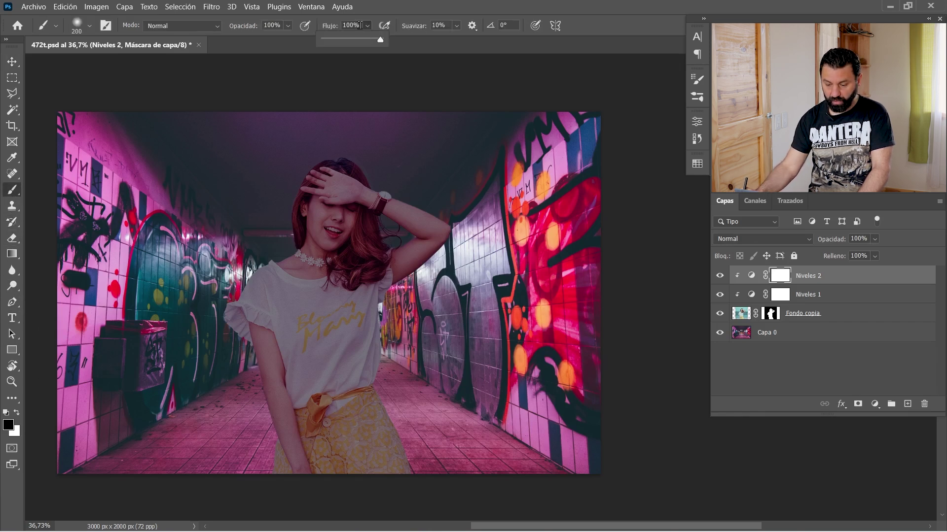
{"action": "left_click", "coordinate": [360, 25]}
{"action": "type", "text": "10"}
{"action": "key", "text": "Return"}
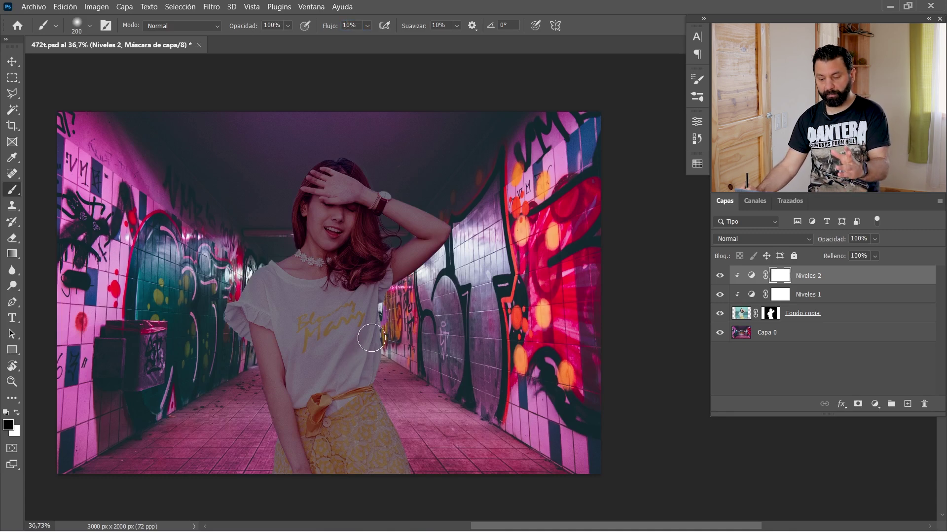
{"action": "left_click_drag", "start_coordinate": [371, 338], "coordinate": [333, 355]}
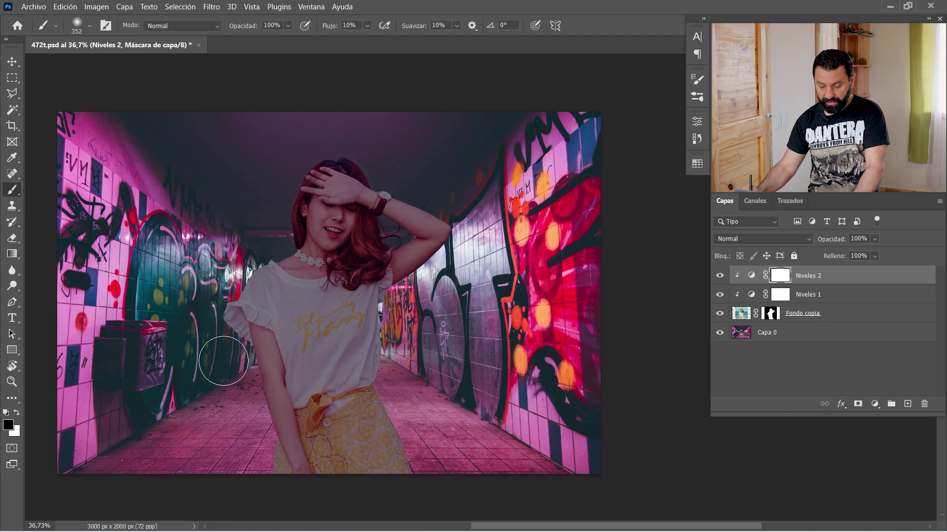
Step: Paint the Niveles 2 mask around the girl's sleeve, the floor and the wall
{"action": "mouse_move", "coordinate": [223, 361]}
{"action": "left_mouse_down"}
{"action": "mouse_move", "coordinate": [414, 249]}
{"action": "mouse_move", "coordinate": [398, 266]}
{"action": "mouse_move", "coordinate": [395, 239]}
{"action": "mouse_move", "coordinate": [281, 340]}
{"action": "mouse_move", "coordinate": [346, 310]}
{"action": "left_mouse_up"}
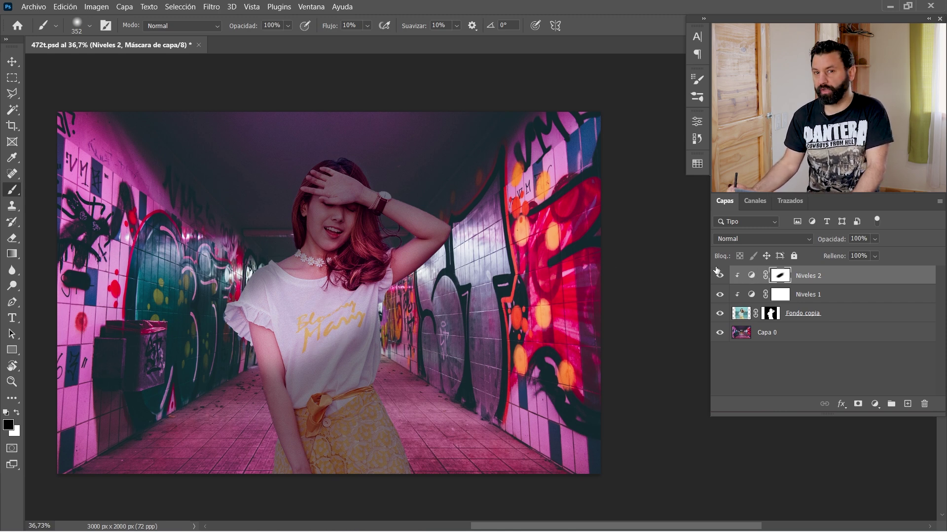
{"action": "key", "text": "ctrl+z"}
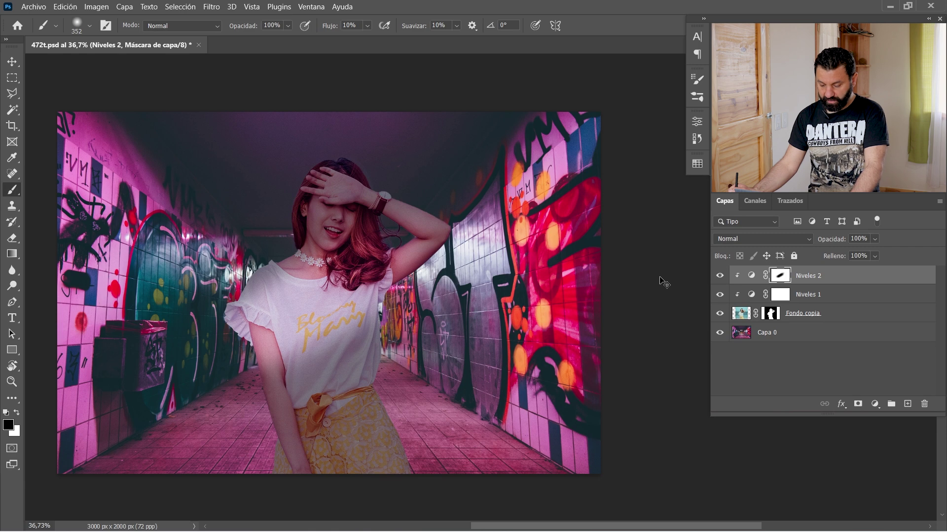
{"action": "key", "text": "ctrl+z"}
{"action": "mouse_move", "coordinate": [201, 268]}
{"action": "left_mouse_down"}
{"action": "mouse_move", "coordinate": [275, 253]}
{"action": "mouse_move", "coordinate": [216, 302]}
{"action": "mouse_move", "coordinate": [254, 443]}
{"action": "left_mouse_up"}
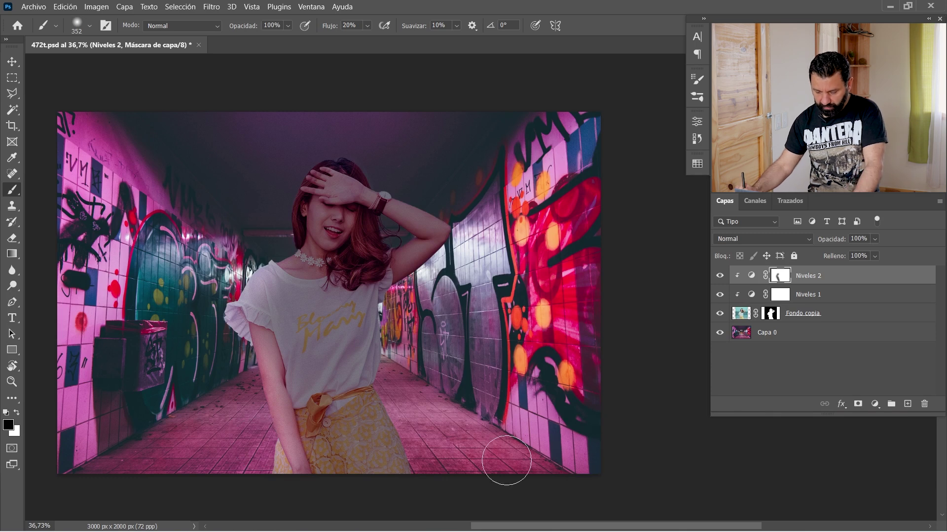
{"action": "mouse_move", "coordinate": [441, 465]}
{"action": "left_mouse_down"}
{"action": "mouse_move", "coordinate": [409, 341]}
{"action": "mouse_move", "coordinate": [394, 384]}
{"action": "mouse_move", "coordinate": [429, 266]}
{"action": "mouse_move", "coordinate": [357, 177]}
{"action": "left_mouse_up"}
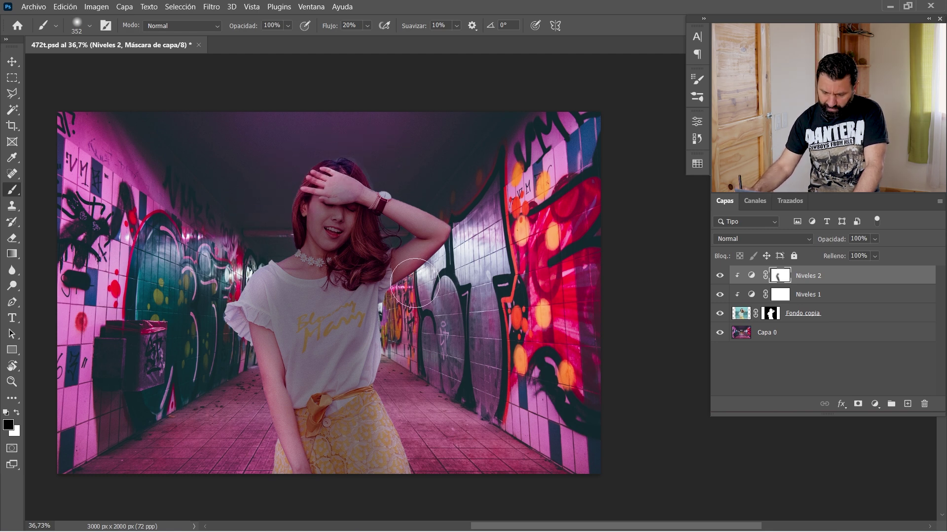
{"action": "left_click_drag", "start_coordinate": [414, 316], "coordinate": [410, 475]}
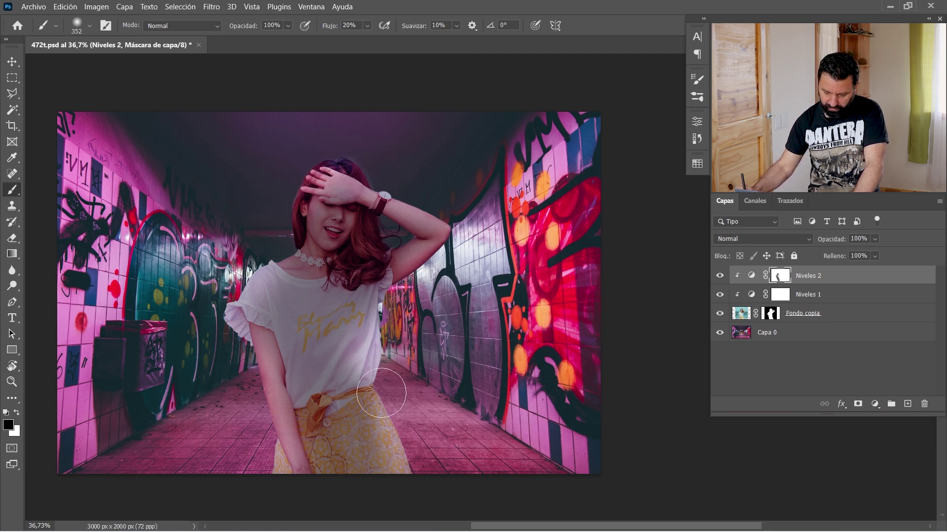
{"action": "right_click", "coordinate": [419, 301], "text": "alt"}
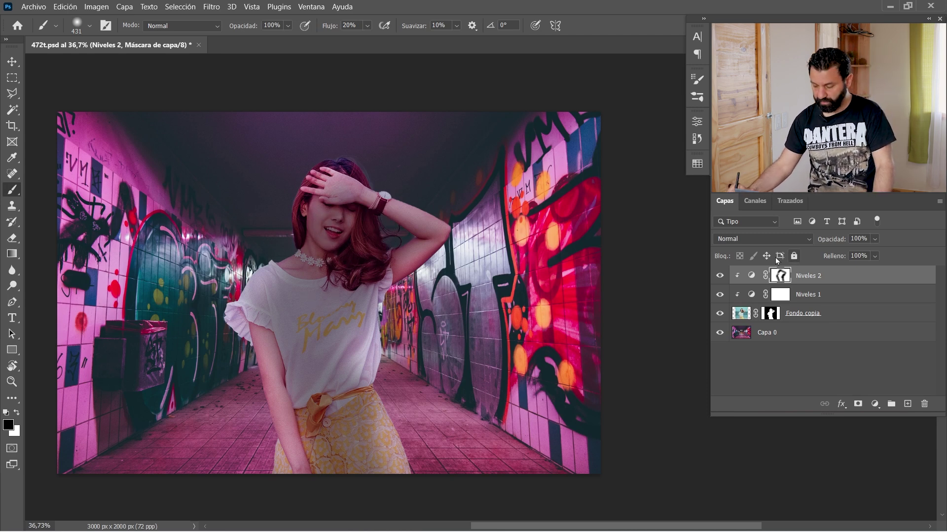
Step: Compare the image with Niveles 2 hidden, then lower its opacity to 64%
{"action": "left_click", "coordinate": [720, 276]}
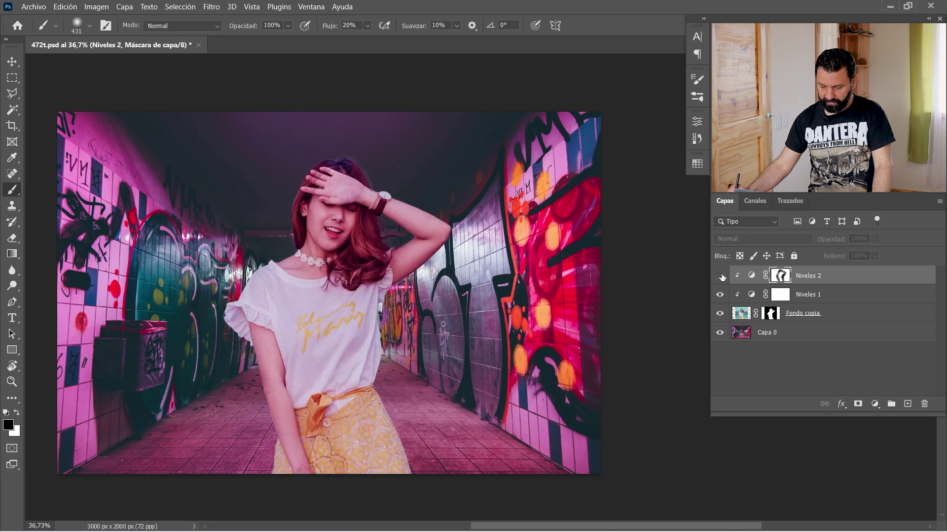
{"action": "left_click", "coordinate": [720, 277]}
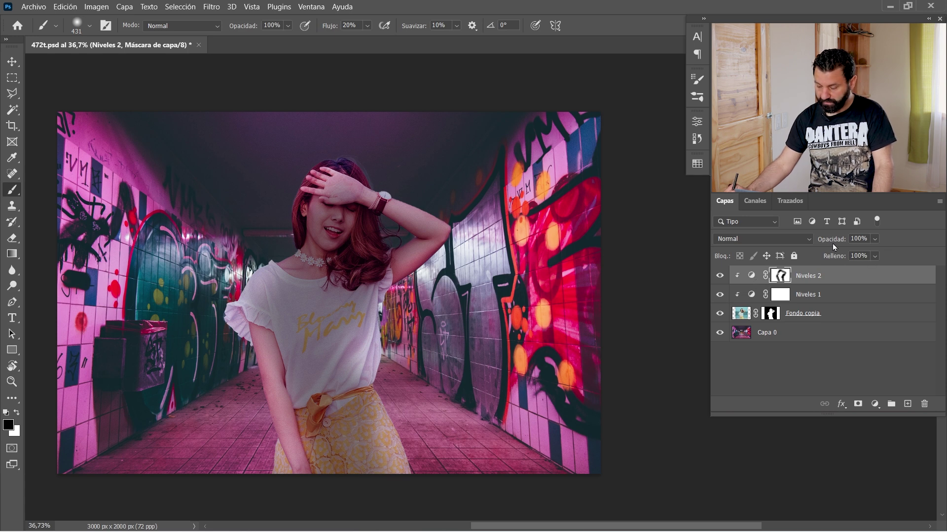
{"action": "left_click_drag", "start_coordinate": [831, 242], "coordinate": [831, 242]}
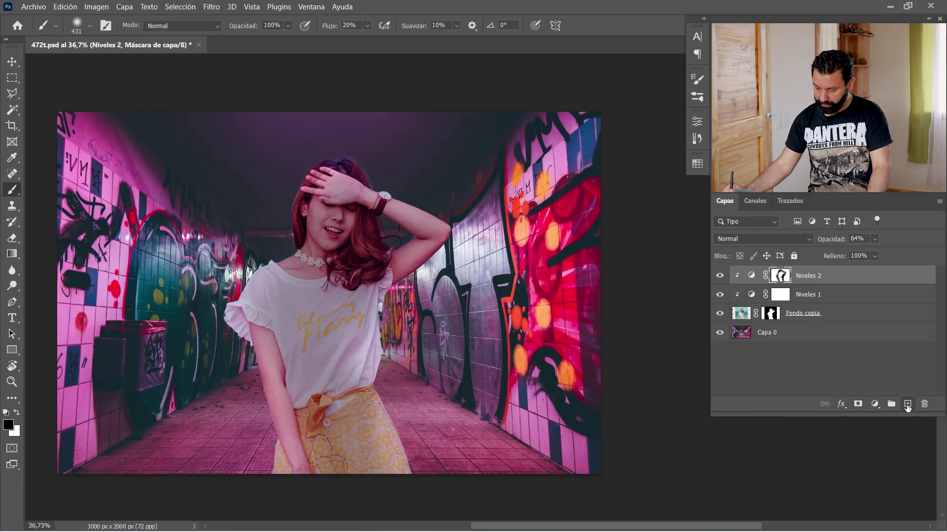
Step: Add an empty layer Capa 1 clipped above Niveles 2, with brush flow at 100%
{"action": "left_click", "coordinate": [907, 405]}
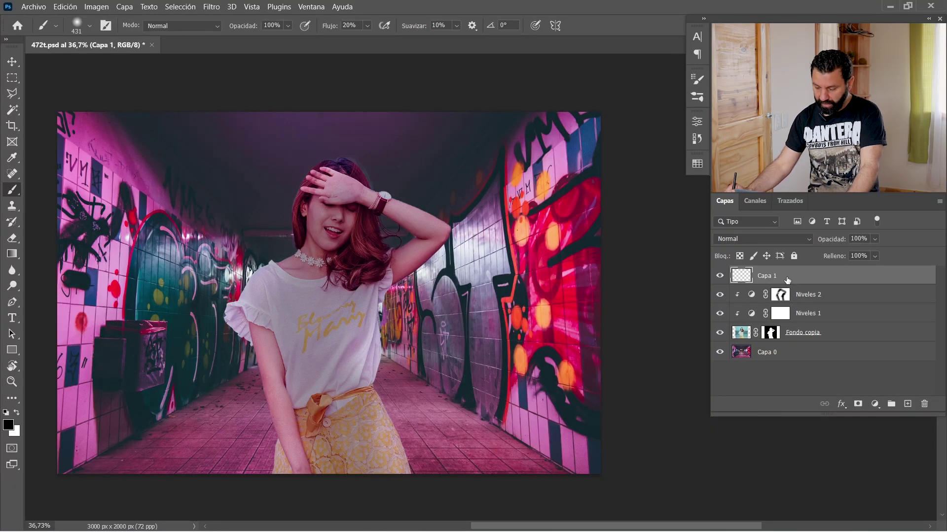
{"action": "left_click_drag", "start_coordinate": [784, 282], "coordinate": [791, 281]}
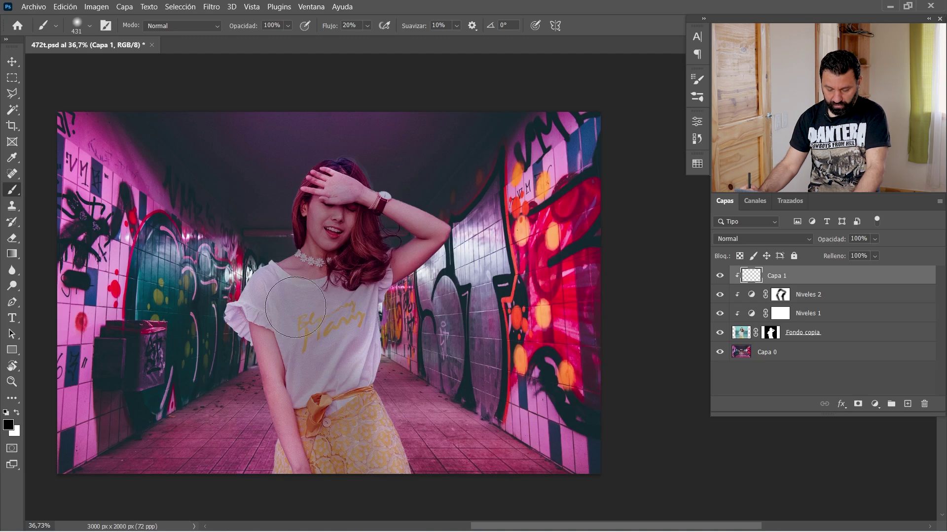
{"action": "key", "text": "shift+0"}
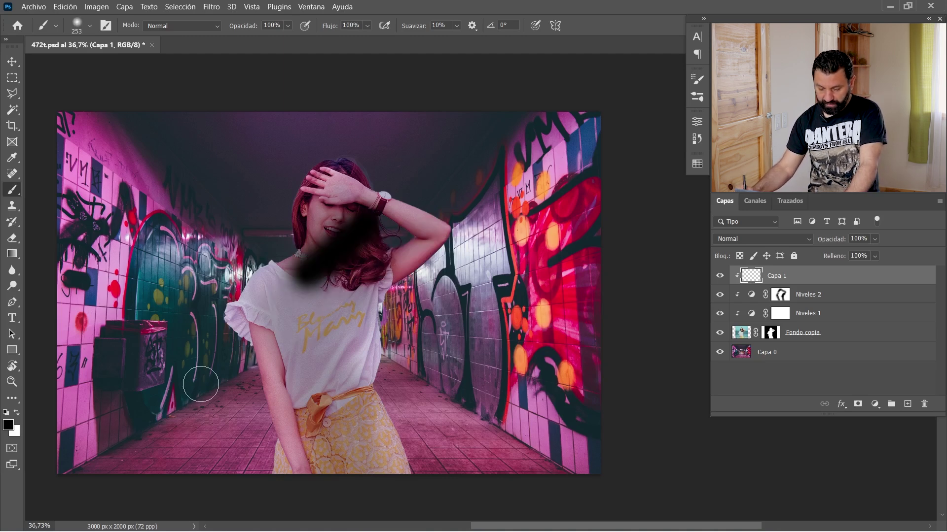
{"action": "left_click_drag", "start_coordinate": [317, 281], "coordinate": [402, 512]}
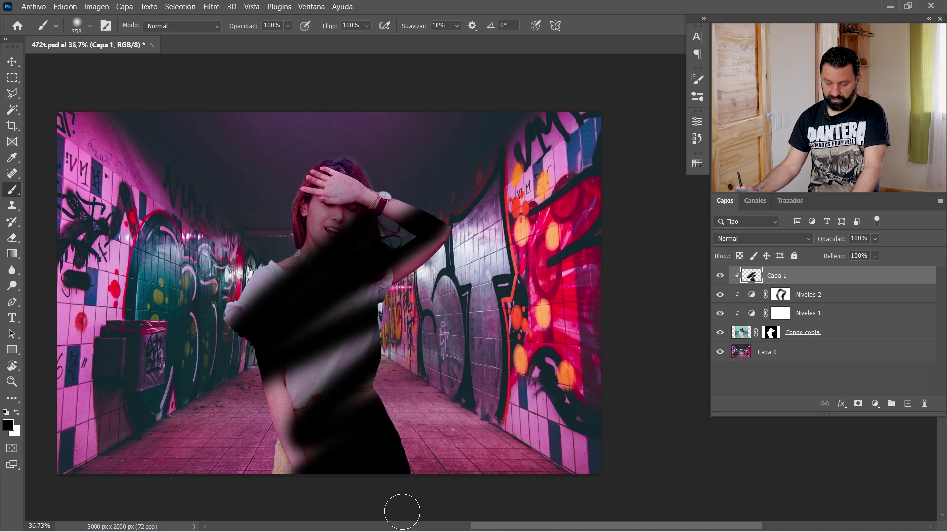
{"action": "key", "text": "ctrl+z"}
{"action": "key", "text": "ctrl+z"}
{"action": "key", "text": "ctrl+z"}
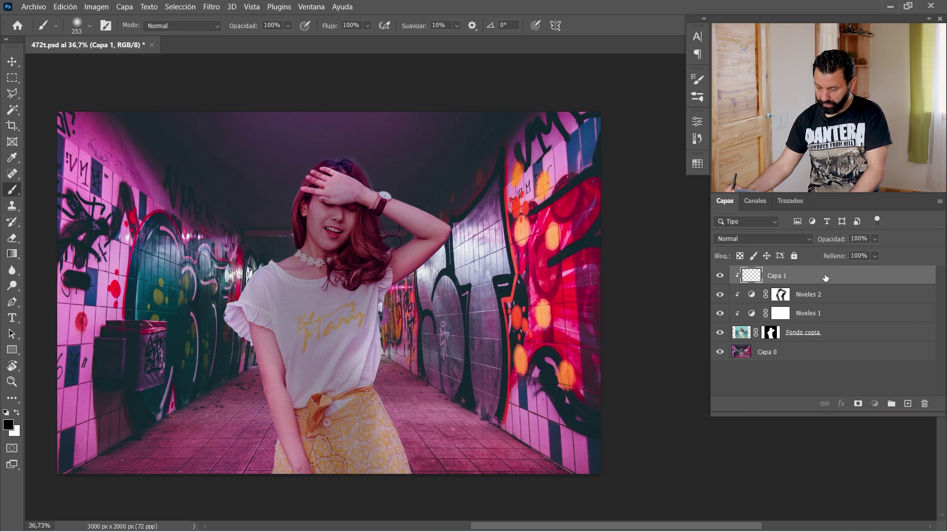
Step: Set Capa 1's blending mode to Linear Dodge (Add) in Layer Style
{"action": "double_click", "coordinate": [823, 279]}
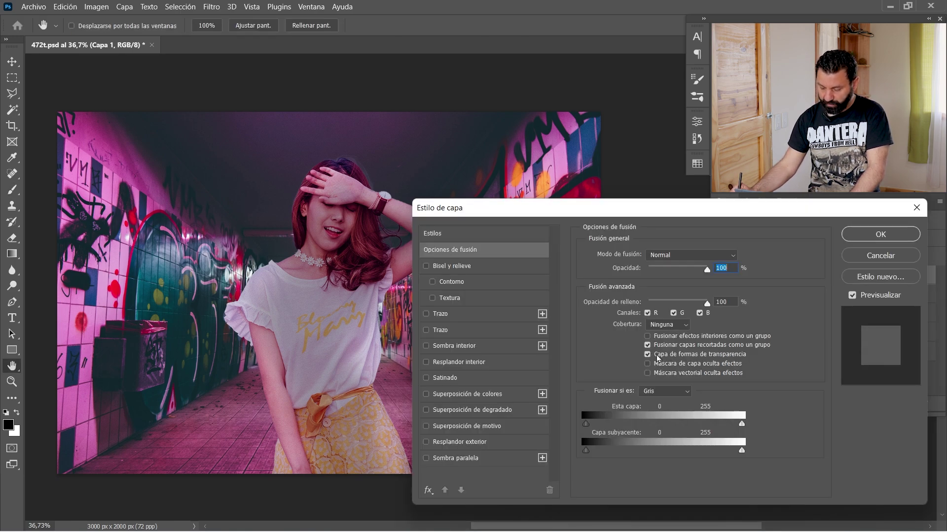
{"action": "left_click", "coordinate": [696, 255]}
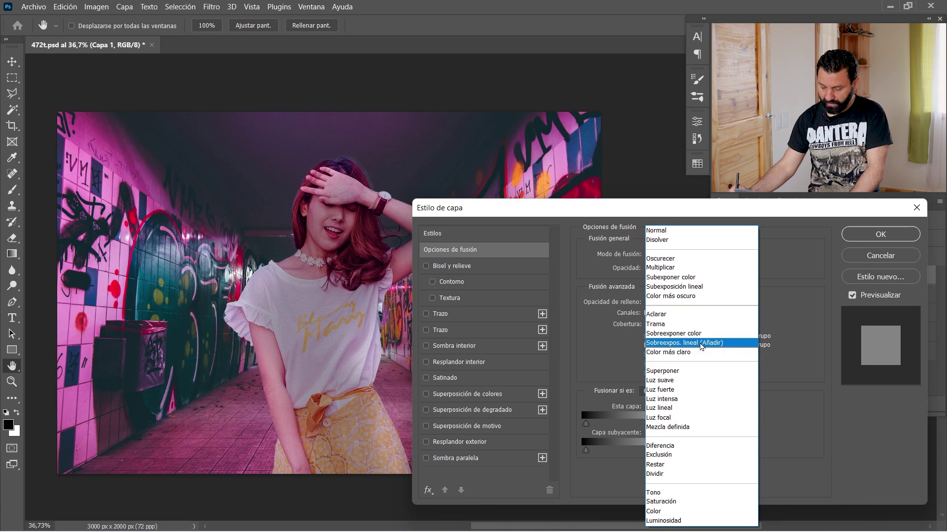
{"action": "left_click", "coordinate": [702, 344]}
{"action": "left_click", "coordinate": [880, 235]}
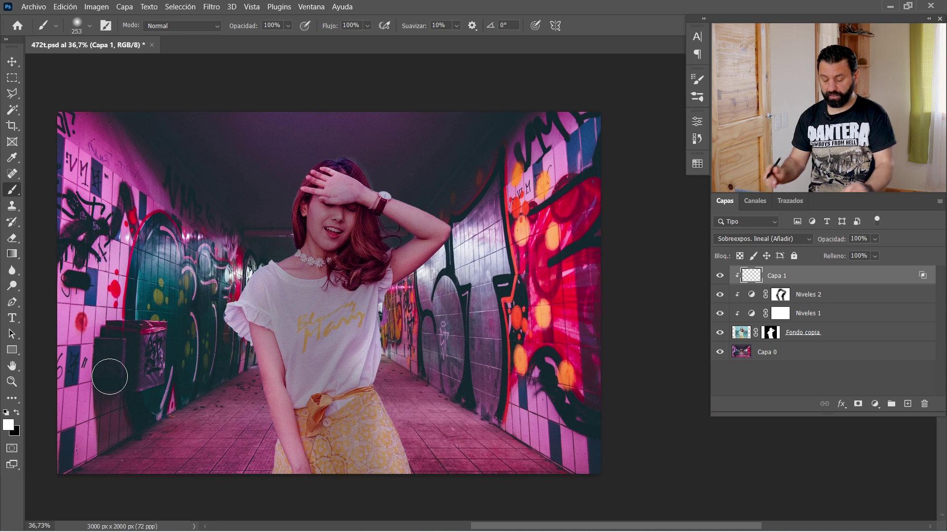
Step: With a smaller brush at 10% flow, paint soft light on the arm and hand, then pink on the shoulder and neck
{"action": "left_click_drag", "start_coordinate": [512, 189], "coordinate": [488, 192]}
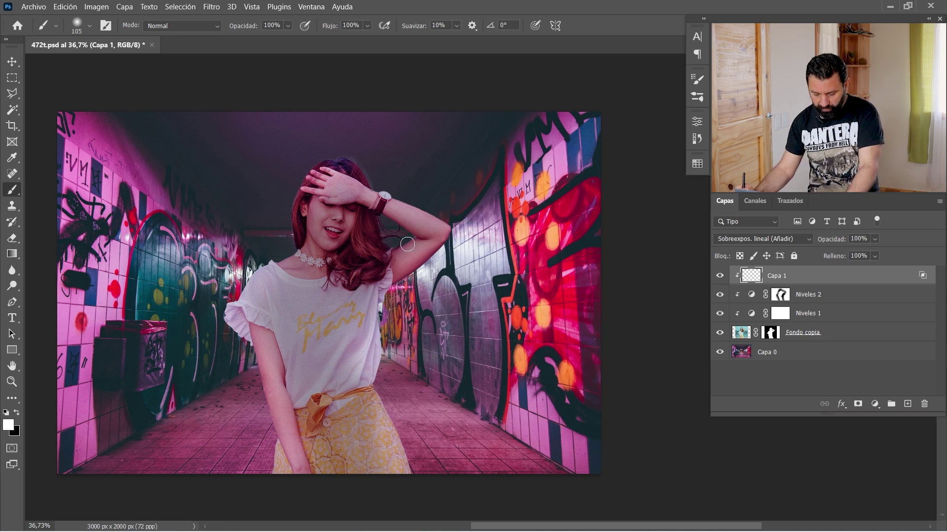
{"action": "key", "text": "shift+1"}
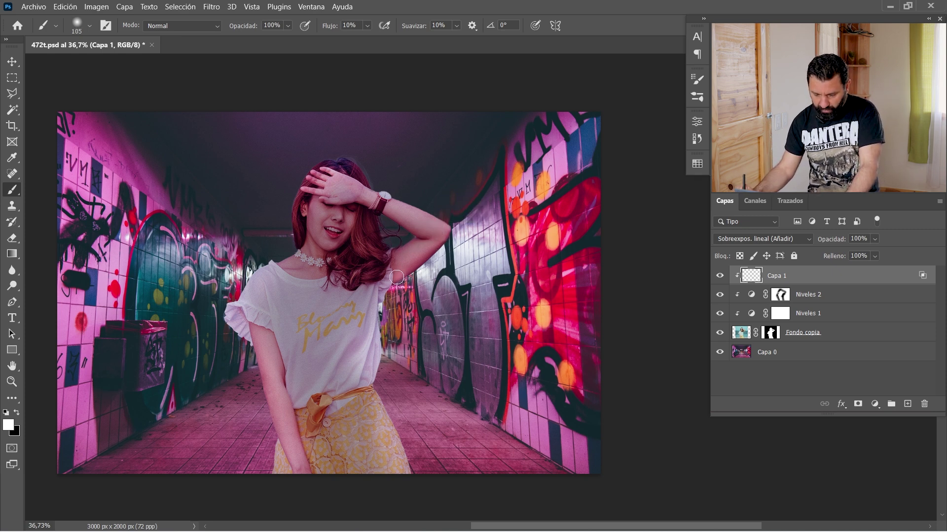
{"action": "left_click_drag", "start_coordinate": [391, 282], "coordinate": [455, 230]}
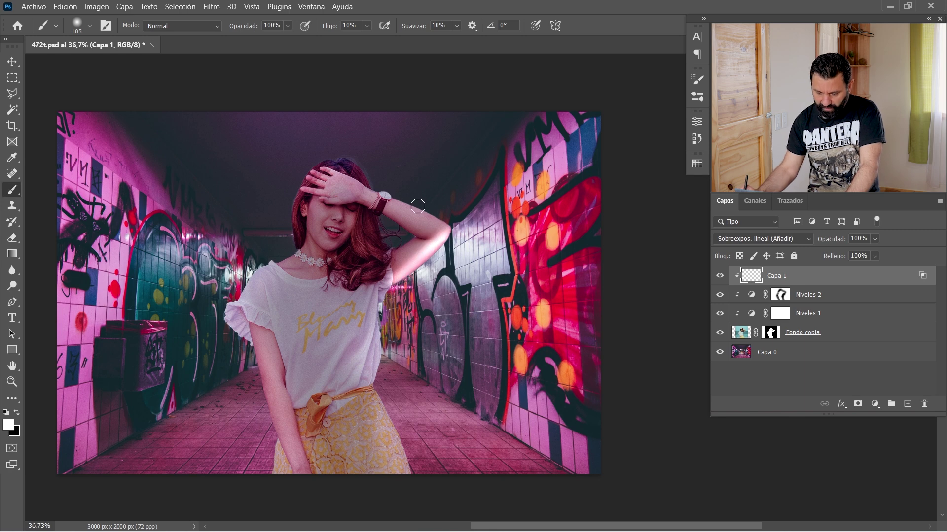
{"action": "left_click_drag", "start_coordinate": [337, 176], "coordinate": [367, 195]}
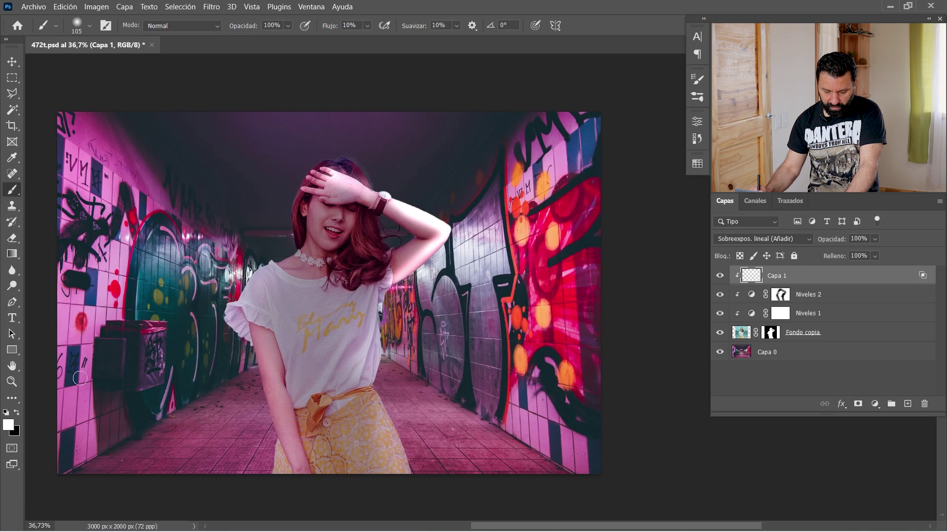
{"action": "left_click", "coordinate": [7, 430]}
{"action": "left_click_drag", "start_coordinate": [654, 321], "coordinate": [627, 283]}
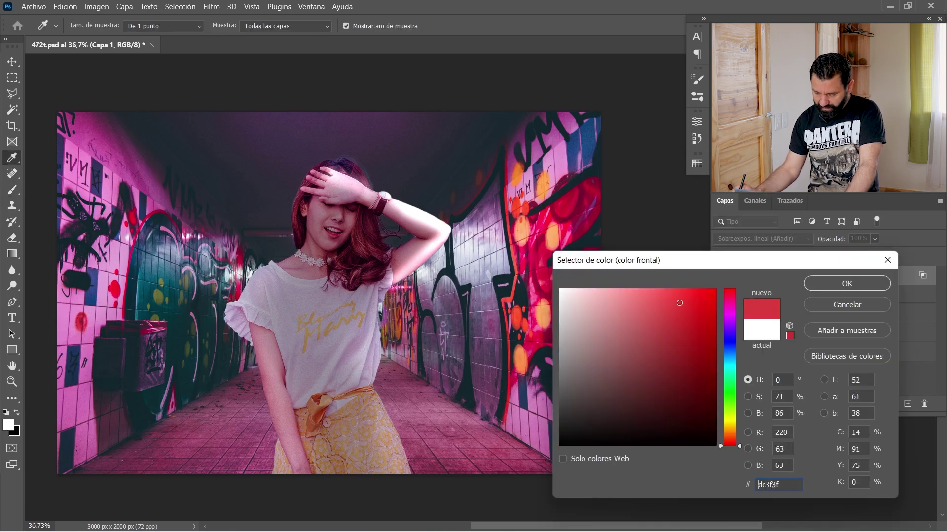
{"action": "left_click_drag", "start_coordinate": [740, 347], "coordinate": [735, 318]}
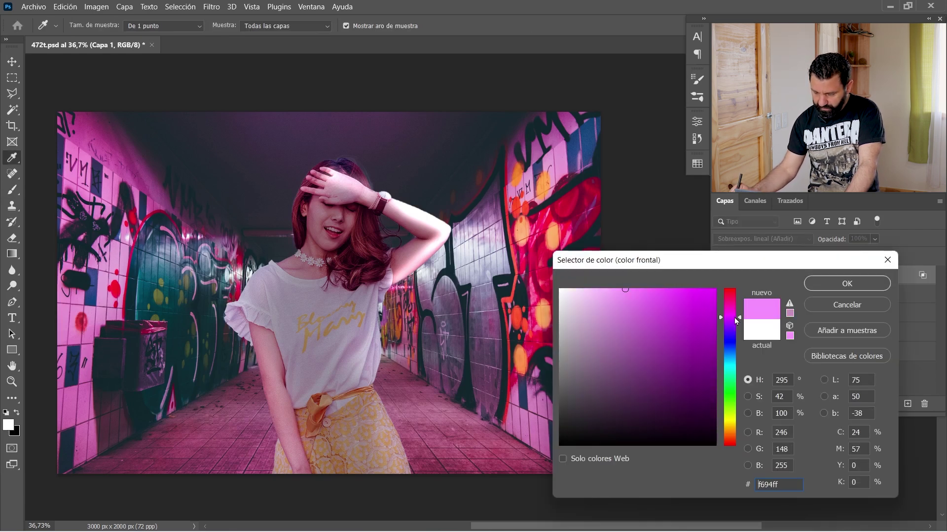
{"action": "left_click", "coordinate": [846, 284]}
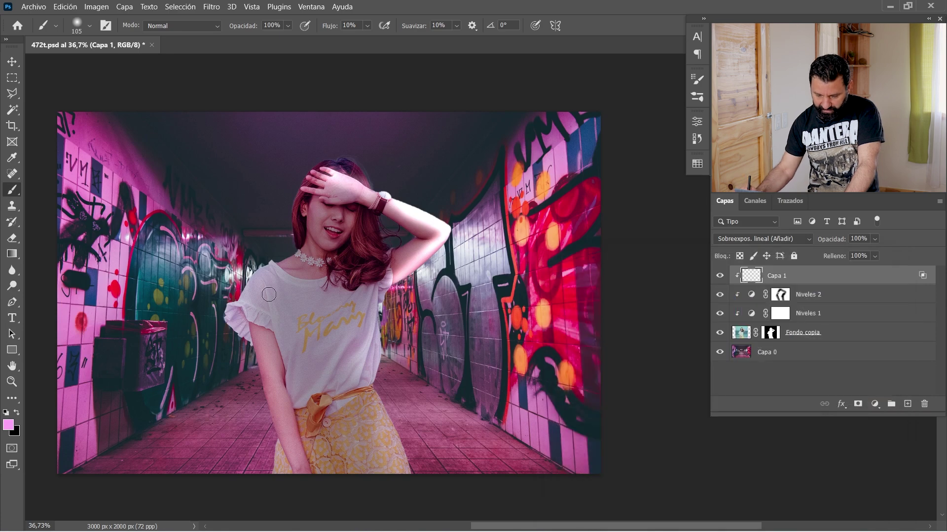
{"action": "left_click_drag", "start_coordinate": [259, 279], "coordinate": [256, 279]}
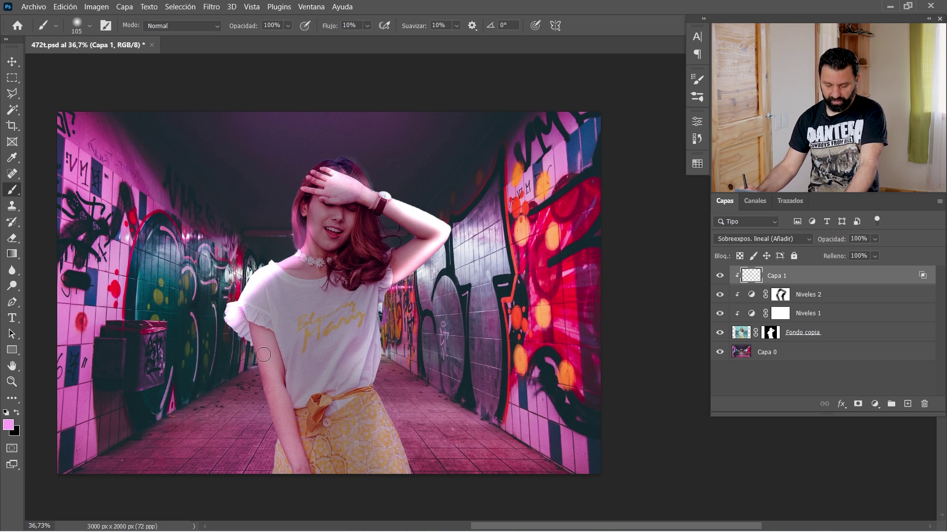
Step: Paint warm peach light down the shirt, arm and forehead with a larger brush
{"action": "left_click", "coordinate": [9, 427]}
{"action": "left_click", "coordinate": [729, 424]}
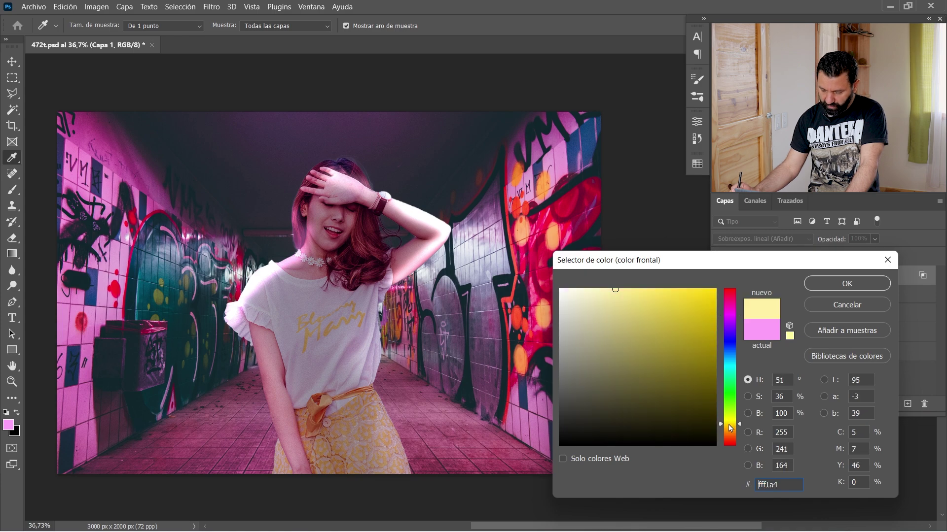
{"action": "left_click_drag", "start_coordinate": [736, 431], "coordinate": [736, 435]}
{"action": "key", "text": "Return"}
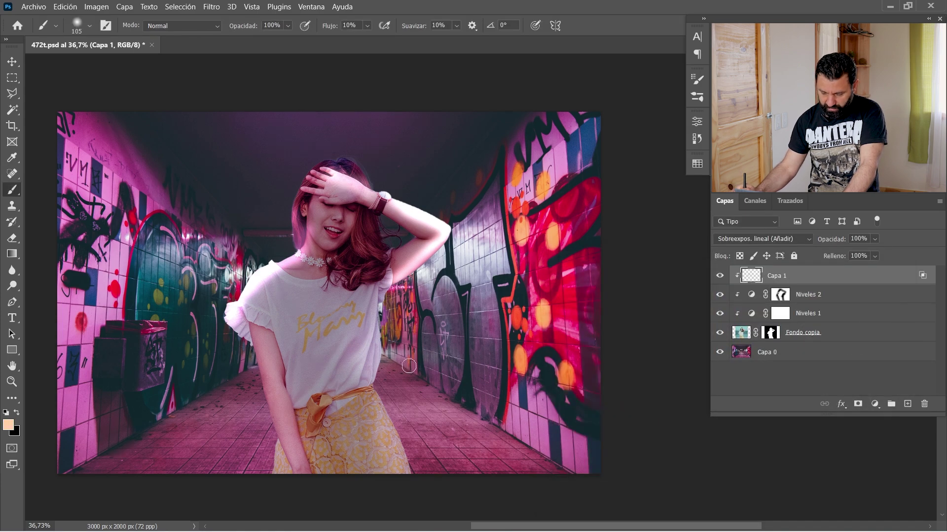
{"action": "mouse_move", "coordinate": [446, 347]}
{"action": "left_mouse_down"}
{"action": "mouse_move", "coordinate": [390, 331]}
{"action": "mouse_move", "coordinate": [402, 394]}
{"action": "left_mouse_up"}
{"action": "mouse_move", "coordinate": [254, 347]}
{"action": "left_mouse_down"}
{"action": "mouse_move", "coordinate": [260, 426]}
{"action": "mouse_move", "coordinate": [249, 434]}
{"action": "mouse_move", "coordinate": [283, 482]}
{"action": "left_mouse_up"}
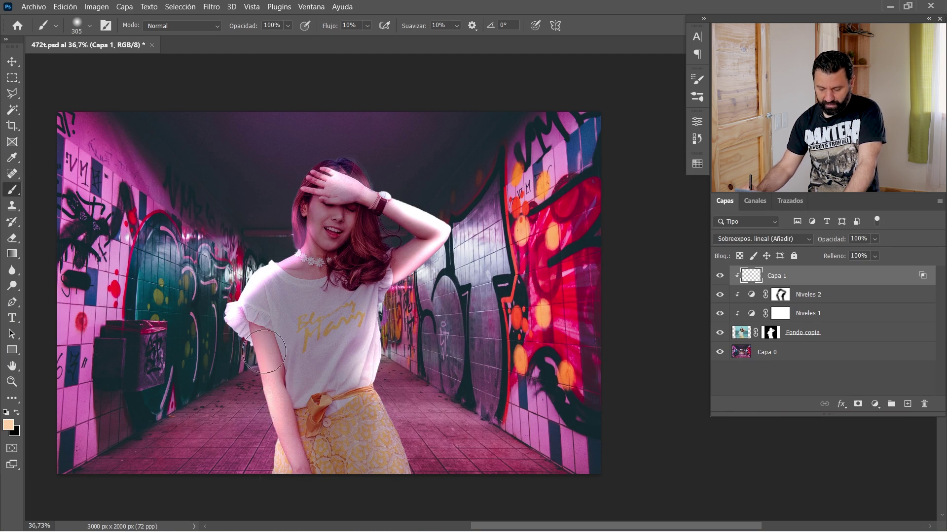
{"action": "mouse_move", "coordinate": [236, 257]}
{"action": "left_mouse_down"}
{"action": "mouse_move", "coordinate": [281, 263]}
{"action": "mouse_move", "coordinate": [288, 291]}
{"action": "left_mouse_up"}
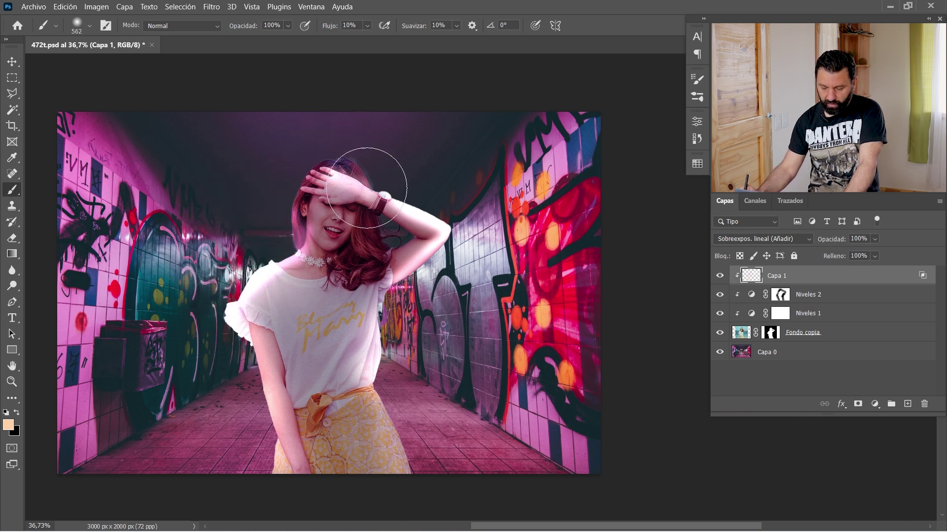
{"action": "left_click_drag", "start_coordinate": [367, 188], "coordinate": [418, 246]}
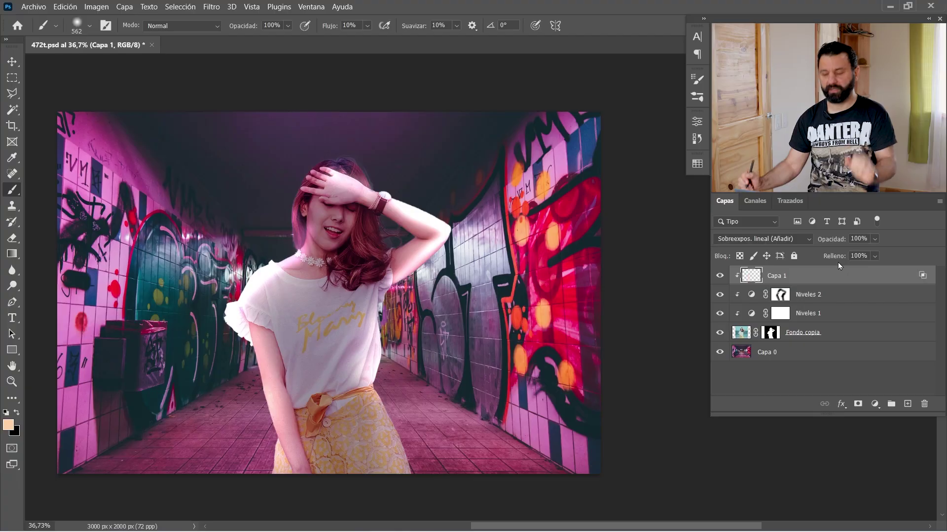
Step: Lower Capa 1's Fill to 74% to soften the painted glow
{"action": "left_click_drag", "start_coordinate": [840, 261], "coordinate": [842, 259]}
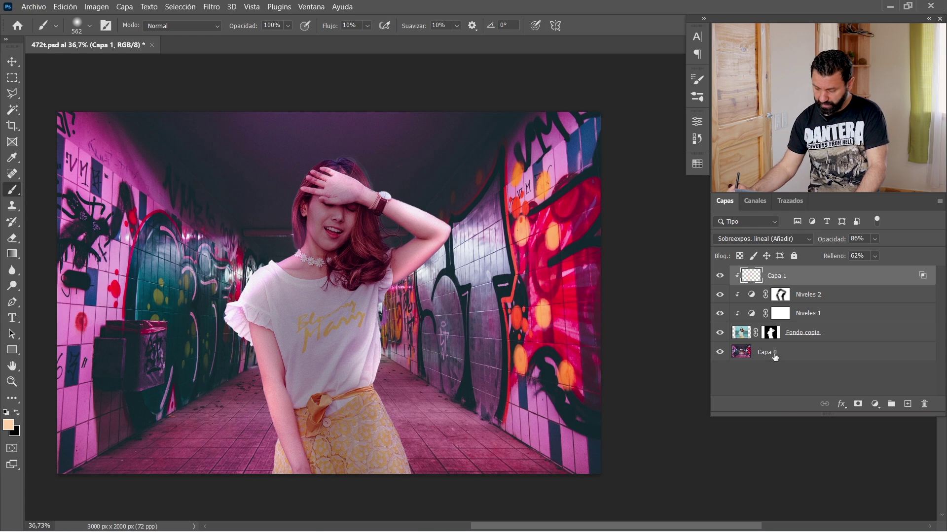
Step: Convert tunnel layer Capa 0 to a smart object, save, and apply a Tilt-Shift blur
{"action": "left_click", "coordinate": [774, 354]}
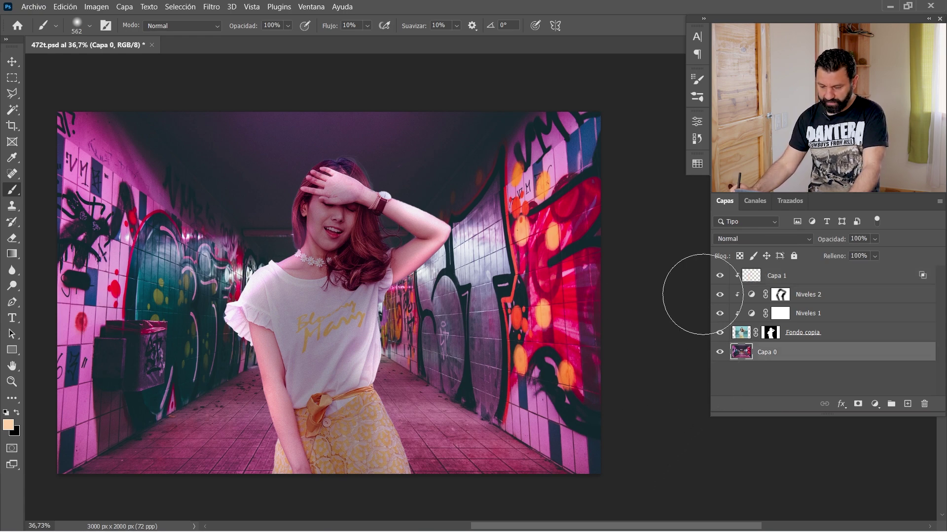
{"action": "right_click", "coordinate": [767, 346]}
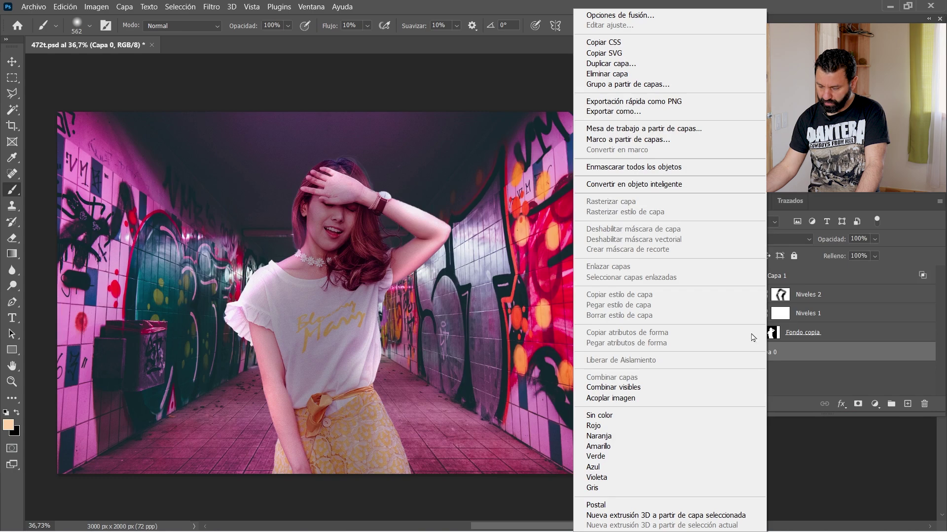
{"action": "left_click", "coordinate": [636, 185]}
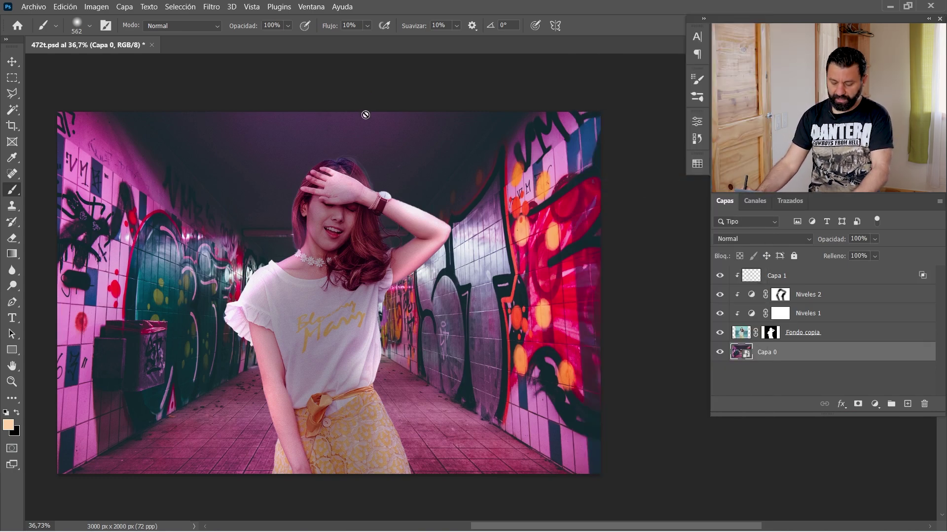
{"action": "key", "text": "ctrl+s"}
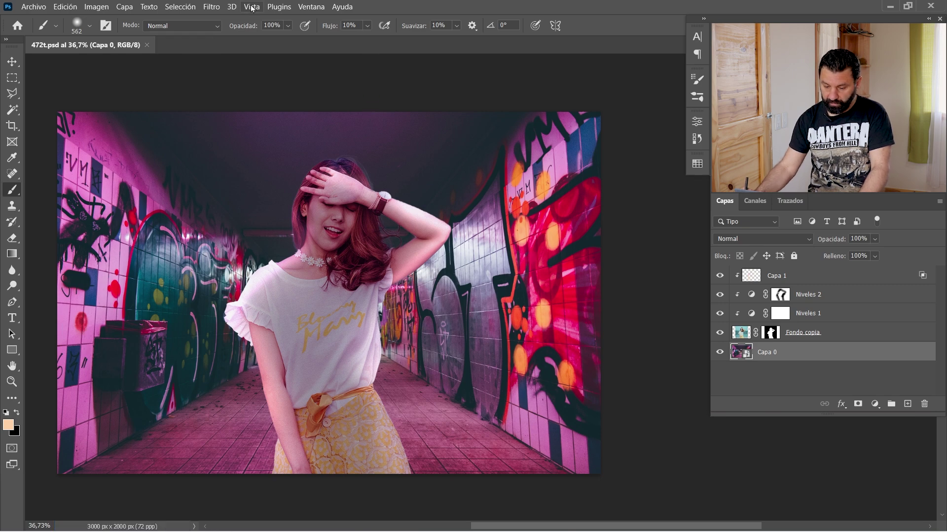
{"action": "left_click", "coordinate": [212, 7]}
{"action": "mouse_move", "coordinate": [260, 199]}
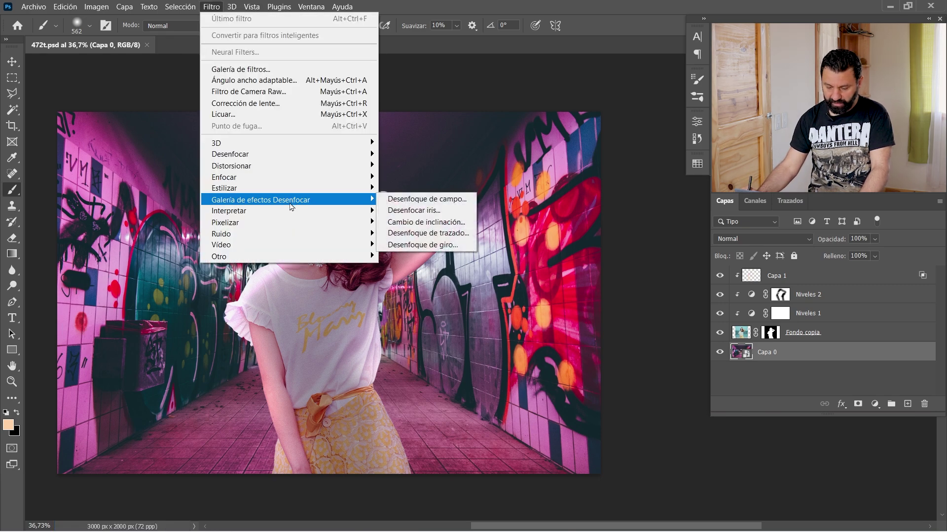
{"action": "left_click", "coordinate": [428, 222]}
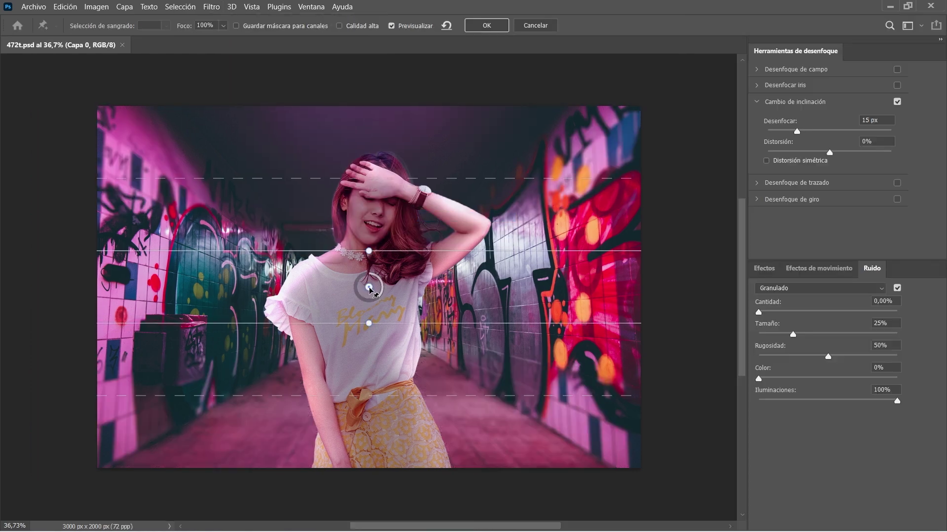
Step: Move the tilt-shift focus band lower and zoom in to inspect the grain
{"action": "mouse_move", "coordinate": [369, 300]}
{"action": "left_mouse_down"}
{"action": "mouse_move", "coordinate": [366, 466]}
{"action": "mouse_move", "coordinate": [384, 490]}
{"action": "left_mouse_up"}
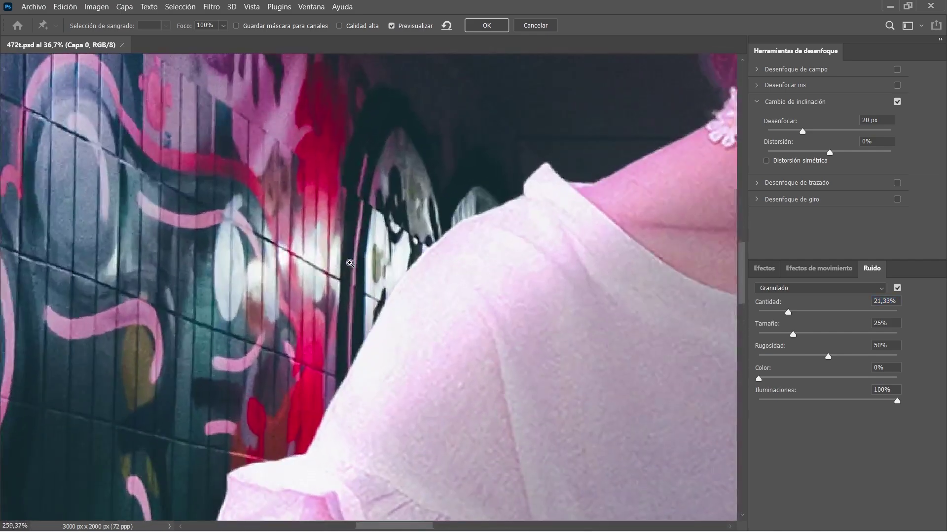
{"action": "left_click_drag", "start_coordinate": [279, 269], "coordinate": [583, 311]}
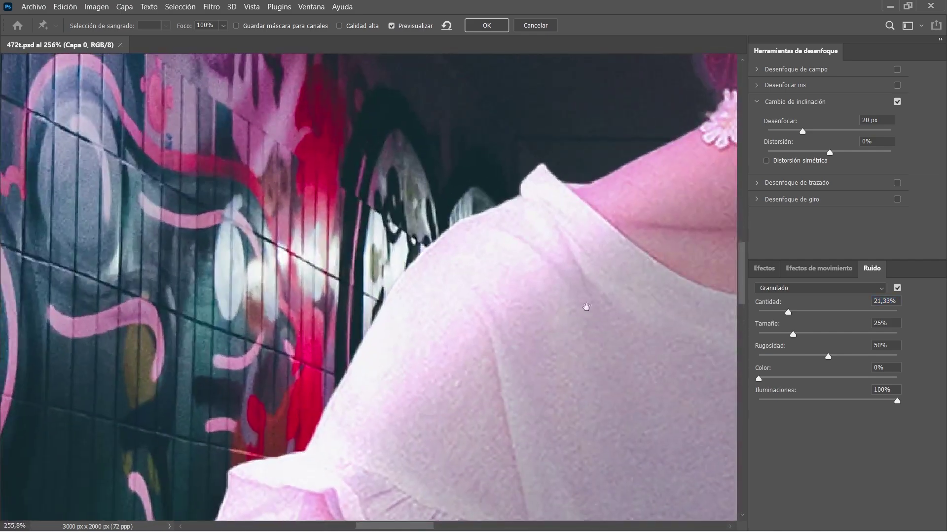